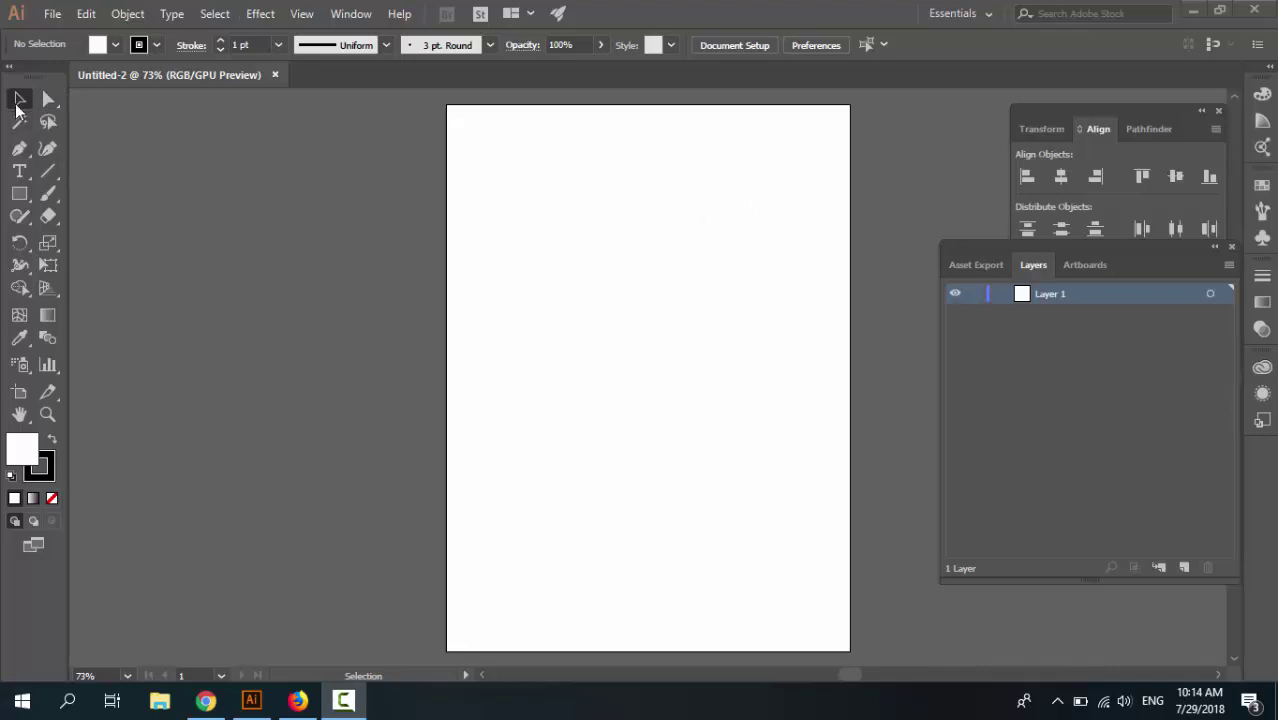
Step: Draw a rectangle at the page centre and give it a teal fill swatch
{"action": "left_click", "coordinate": [19, 193]}
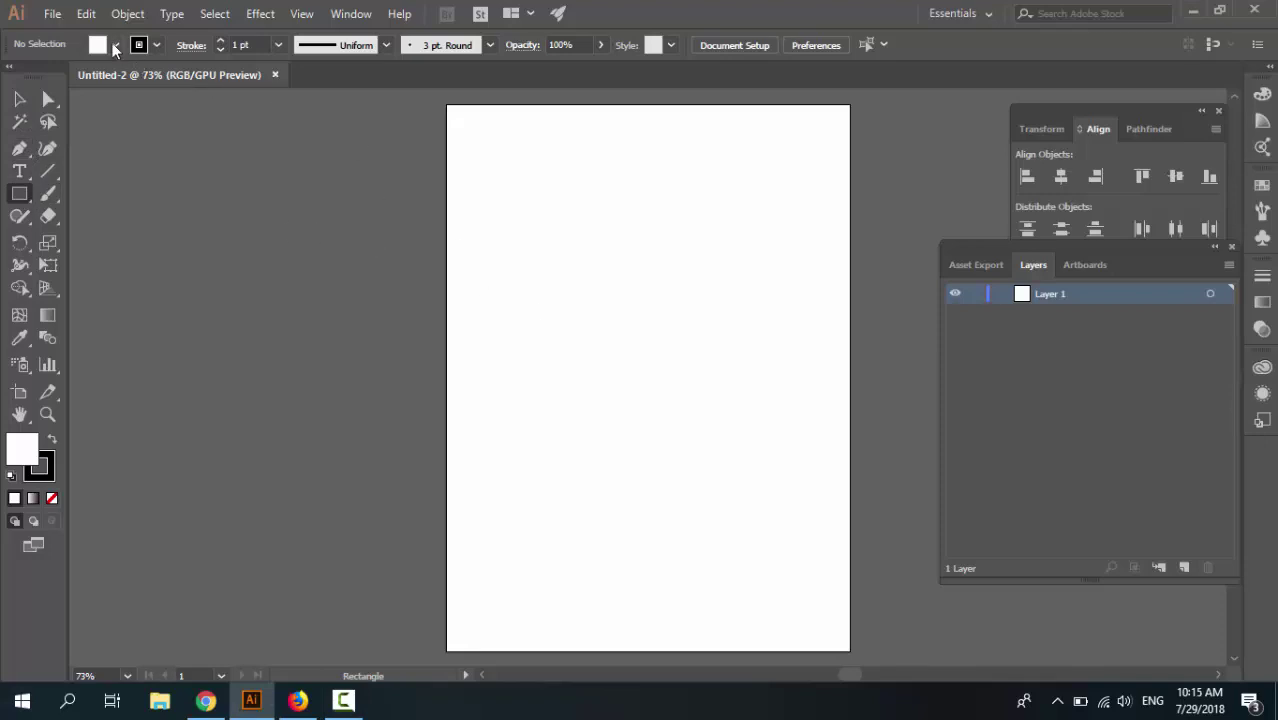
{"action": "left_click_drag", "start_coordinate": [544, 281], "coordinate": [755, 409]}
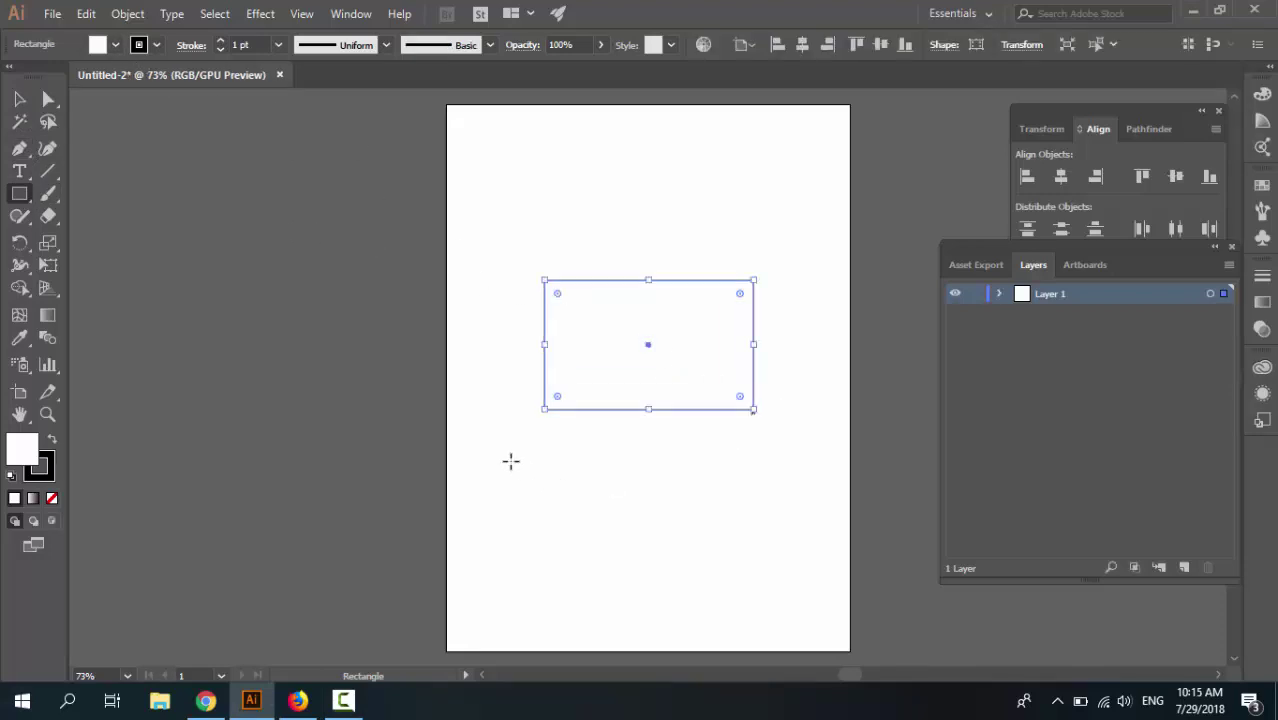
{"action": "left_click", "coordinate": [100, 45]}
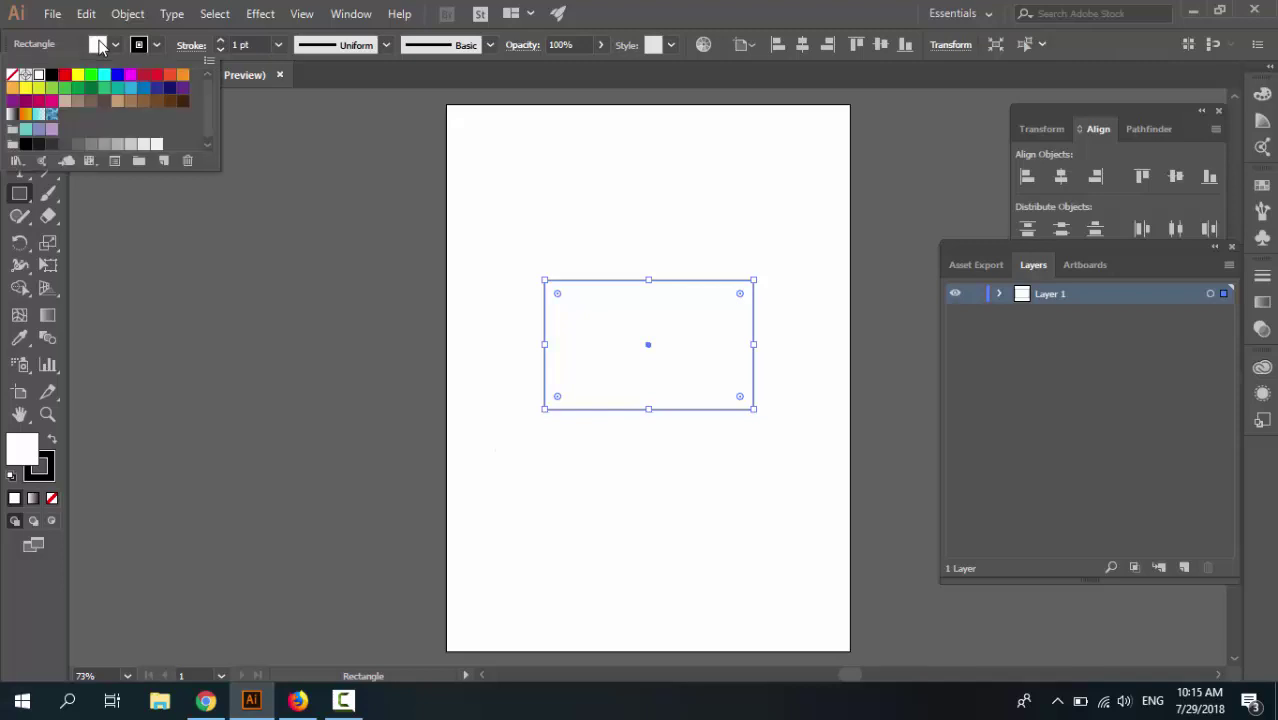
{"action": "left_click", "coordinate": [117, 90]}
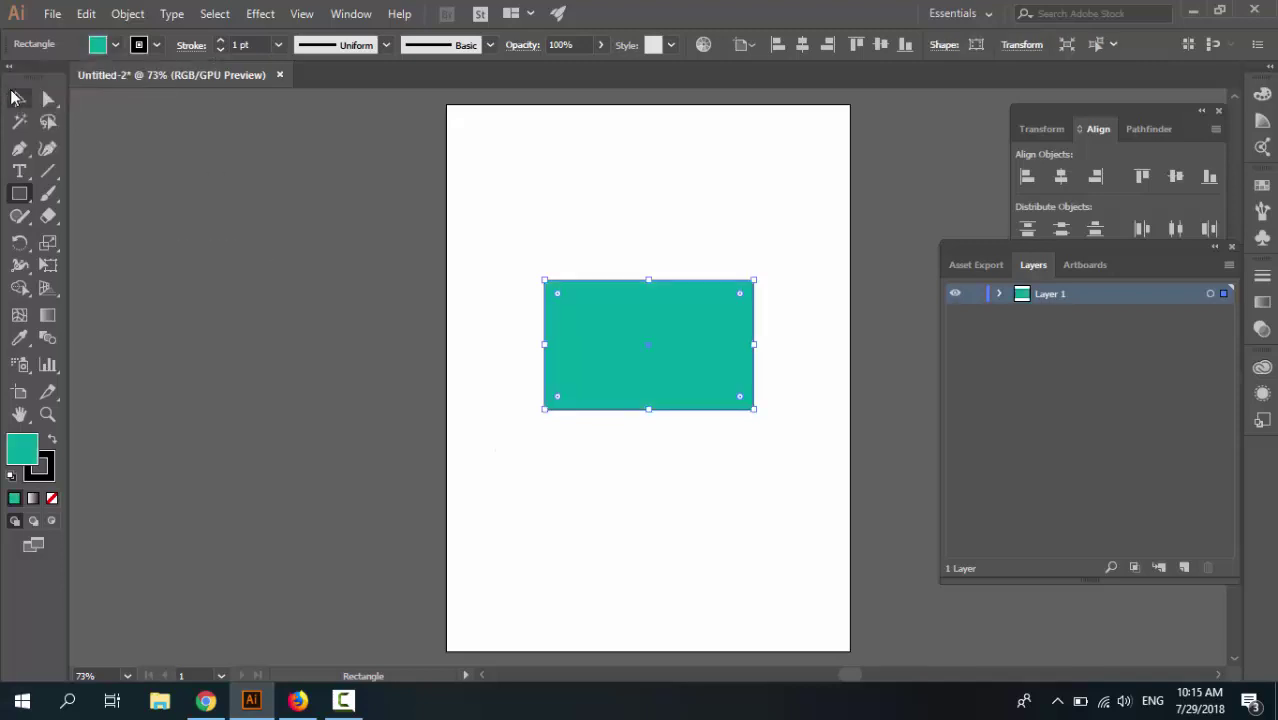
{"action": "key", "text": "v"}
{"action": "left_click", "coordinate": [308, 384]}
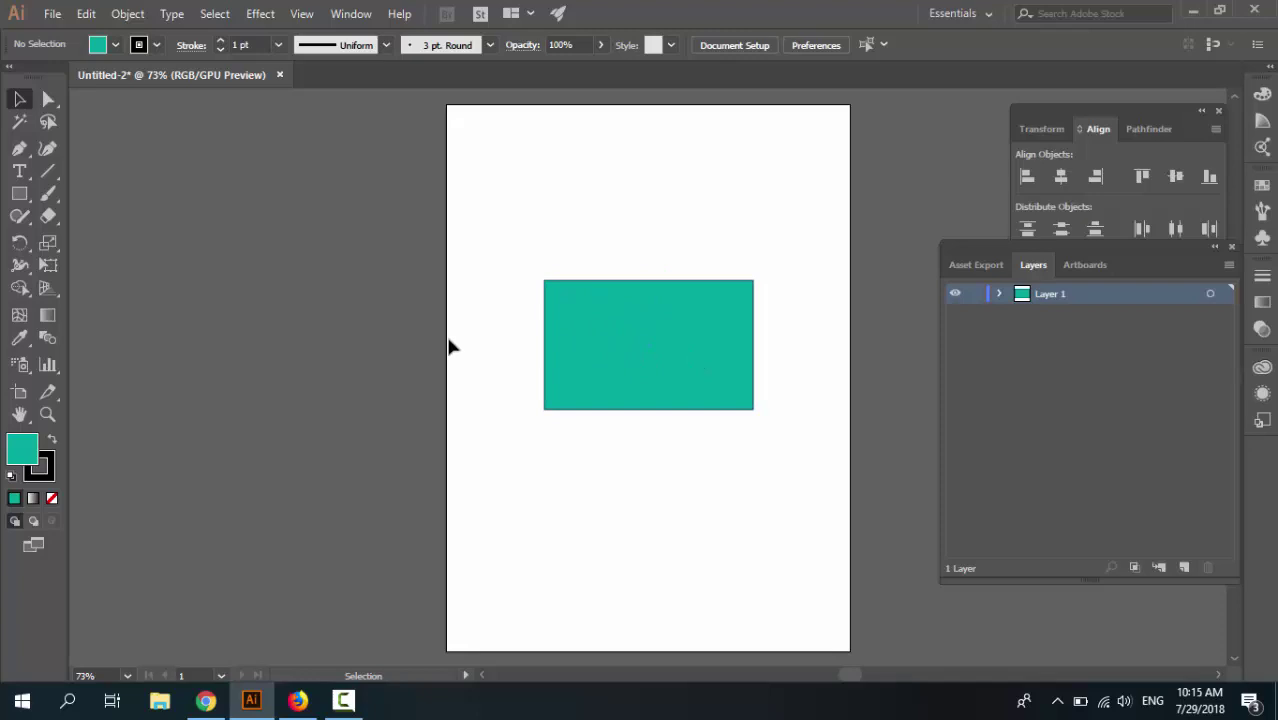
Step: Resize the teal rectangle with its corner and edge handles, cancelling an accidental rotation
{"action": "left_click", "coordinate": [572, 344]}
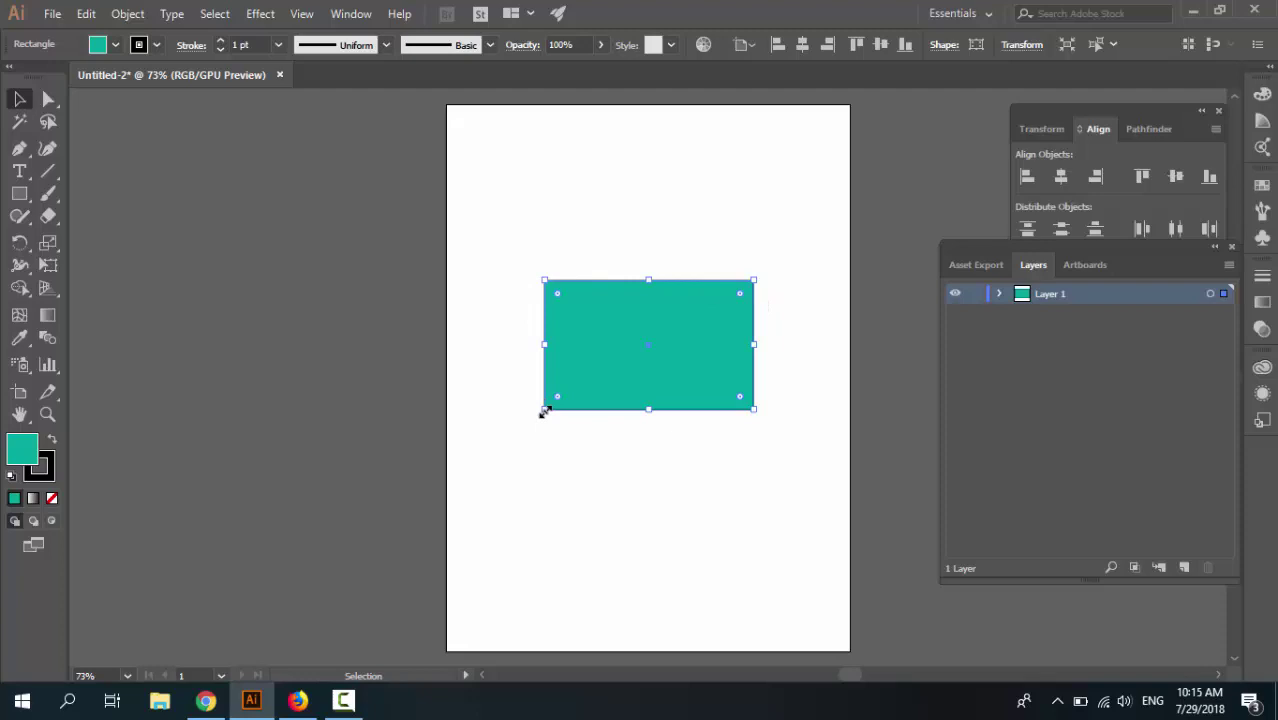
{"action": "mouse_move", "coordinate": [544, 410]}
{"action": "left_mouse_down"}
{"action": "mouse_move", "coordinate": [407, 482]}
{"action": "mouse_move", "coordinate": [486, 432]}
{"action": "left_mouse_up"}
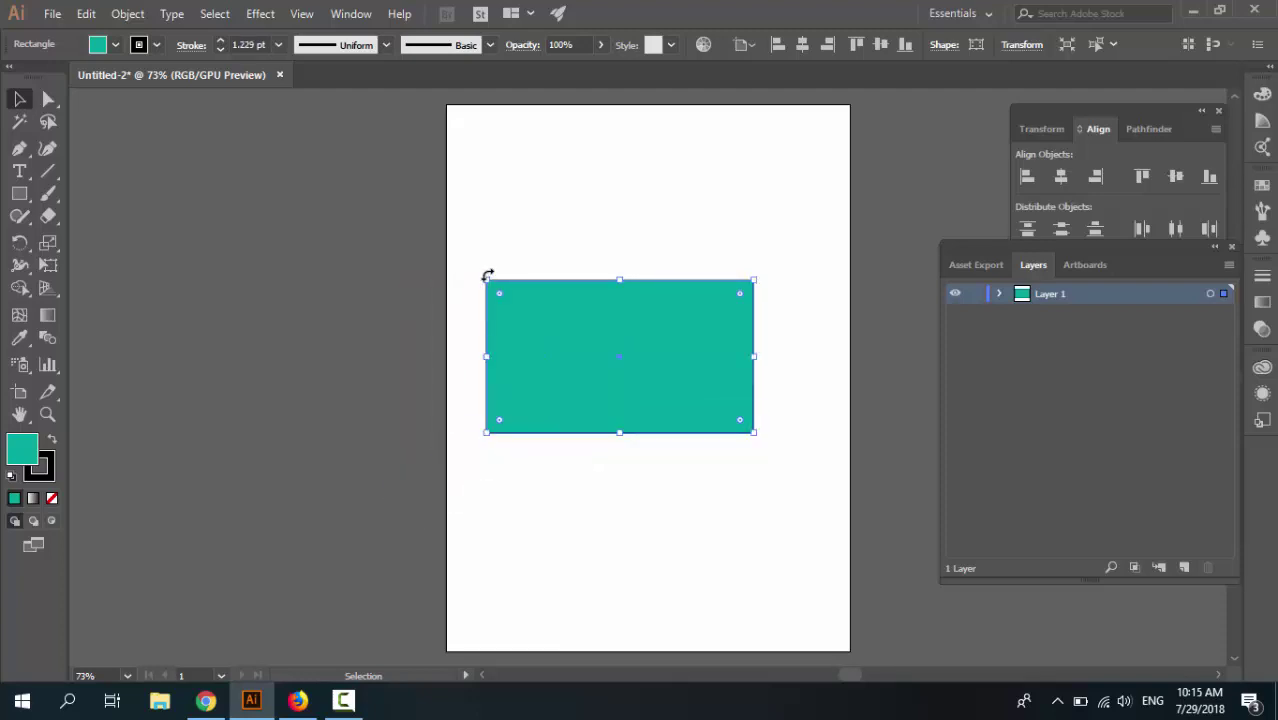
{"action": "left_click_drag", "start_coordinate": [486, 280], "coordinate": [498, 290]}
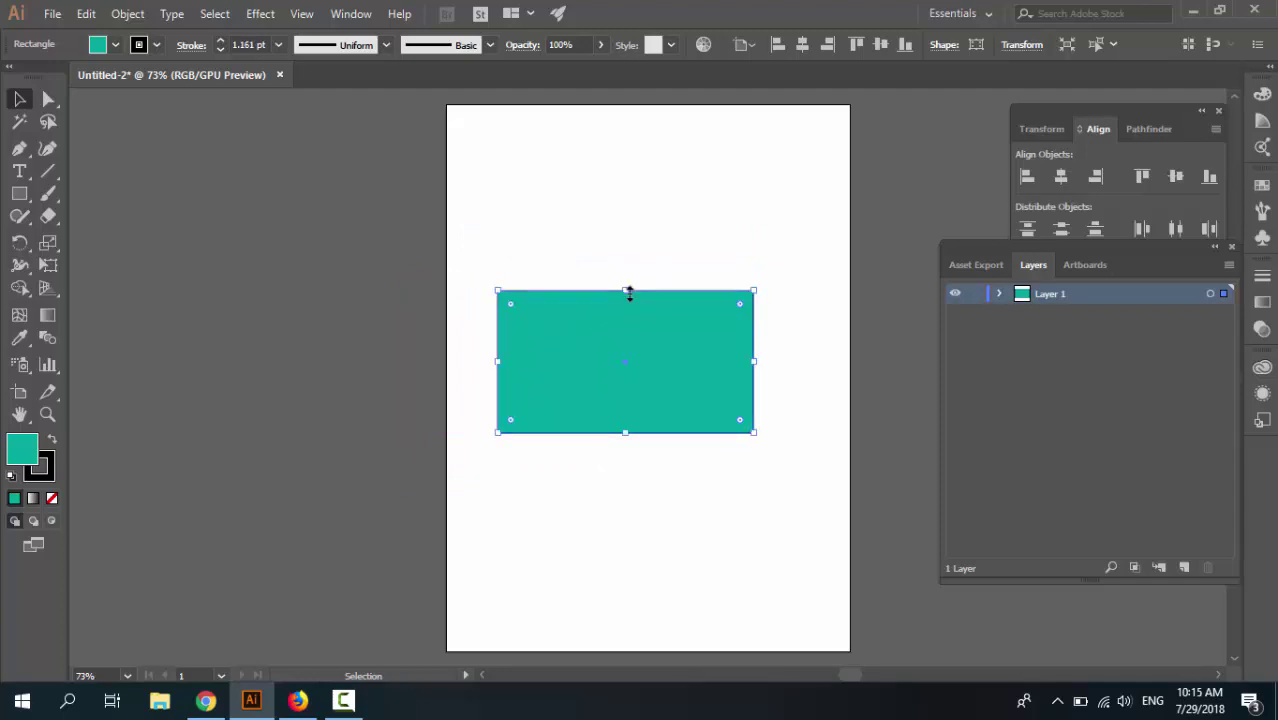
{"action": "left_click_drag", "start_coordinate": [629, 292], "coordinate": [626, 319]}
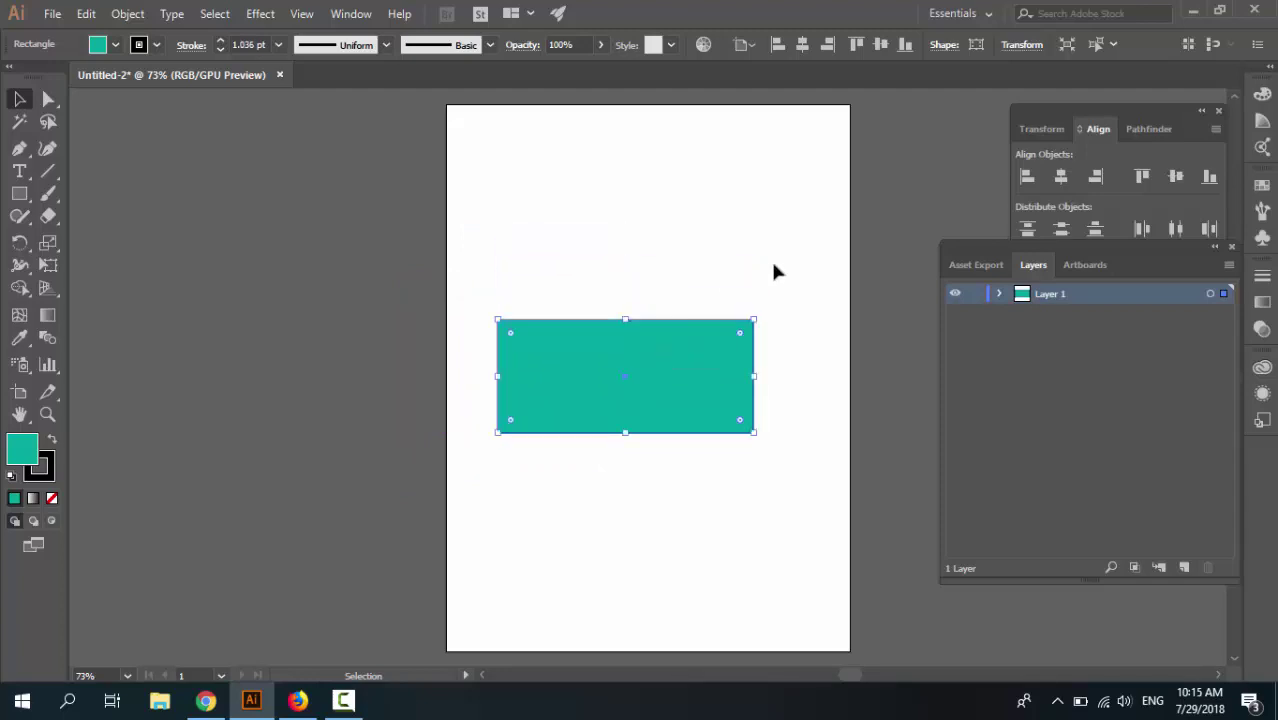
{"action": "mouse_move", "coordinate": [759, 311]}
{"action": "left_mouse_down"}
{"action": "mouse_move", "coordinate": [726, 473]}
{"action": "mouse_move", "coordinate": [677, 180]}
{"action": "mouse_move", "coordinate": [678, 205]}
{"action": "left_mouse_up"}
{"action": "key", "text": "Escape"}
{"action": "mouse_move", "coordinate": [497, 318]}
{"action": "left_mouse_down"}
{"action": "mouse_move", "coordinate": [493, 267]}
{"action": "mouse_move", "coordinate": [497, 300]}
{"action": "left_mouse_up"}
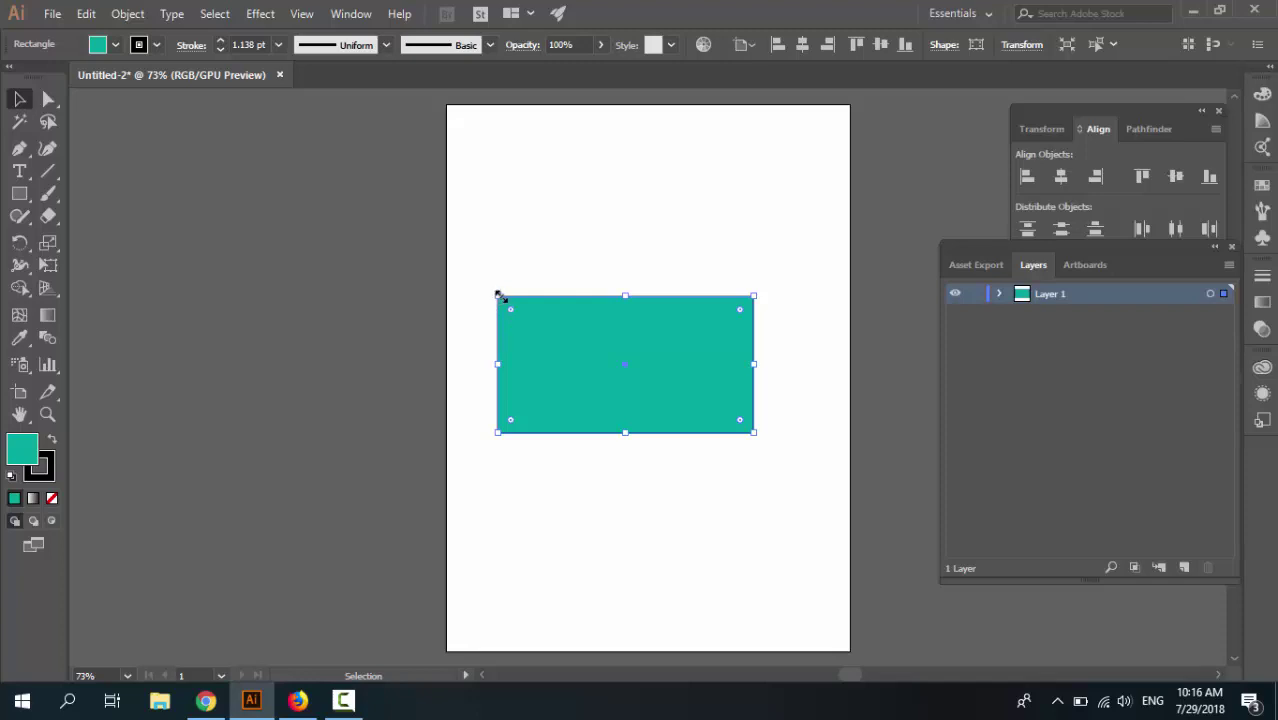
Step: Scale the rectangle up from its top-left corner, then adjust its bottom-right corner until it is nearly square
{"action": "left_click_drag", "start_coordinate": [500, 296], "coordinate": [472, 258]}
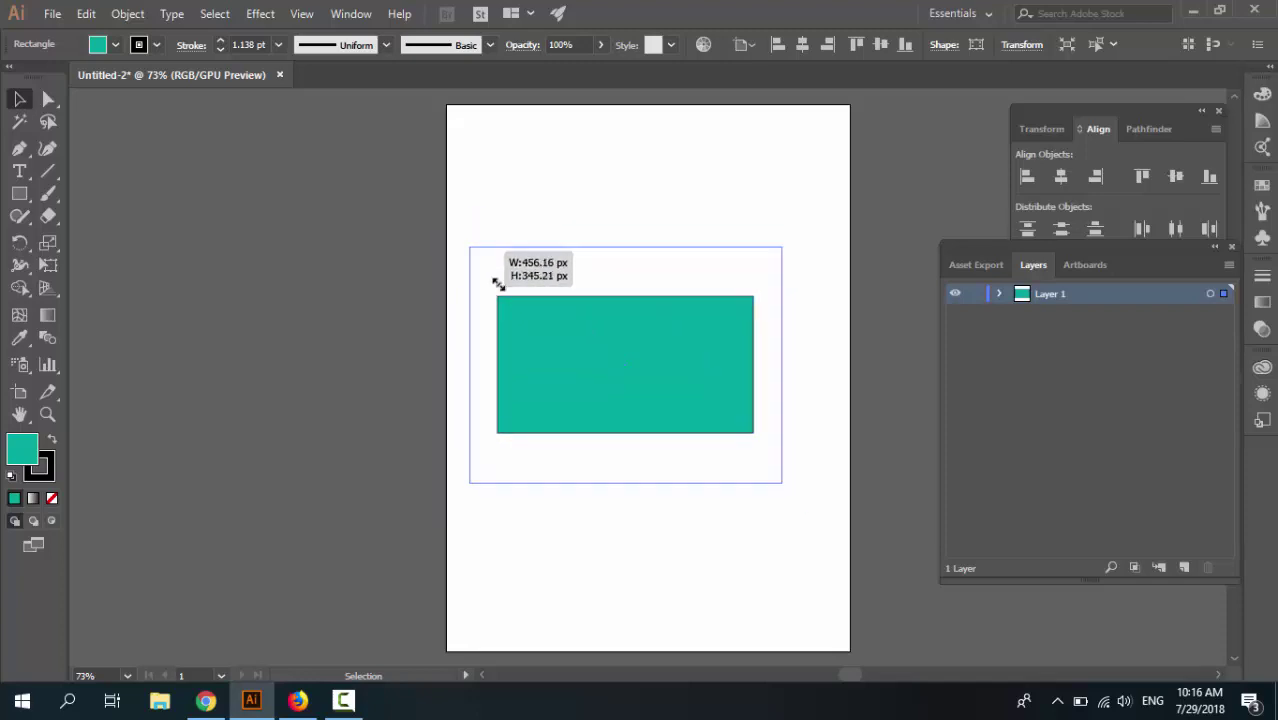
{"action": "mouse_move", "coordinate": [472, 258]}
{"action": "left_mouse_down"}
{"action": "mouse_move", "coordinate": [556, 334]}
{"action": "mouse_move", "coordinate": [437, 194]}
{"action": "mouse_move", "coordinate": [616, 345]}
{"action": "mouse_move", "coordinate": [465, 196]}
{"action": "mouse_move", "coordinate": [619, 362]}
{"action": "mouse_move", "coordinate": [682, 408]}
{"action": "mouse_move", "coordinate": [505, 211]}
{"action": "left_mouse_up"}
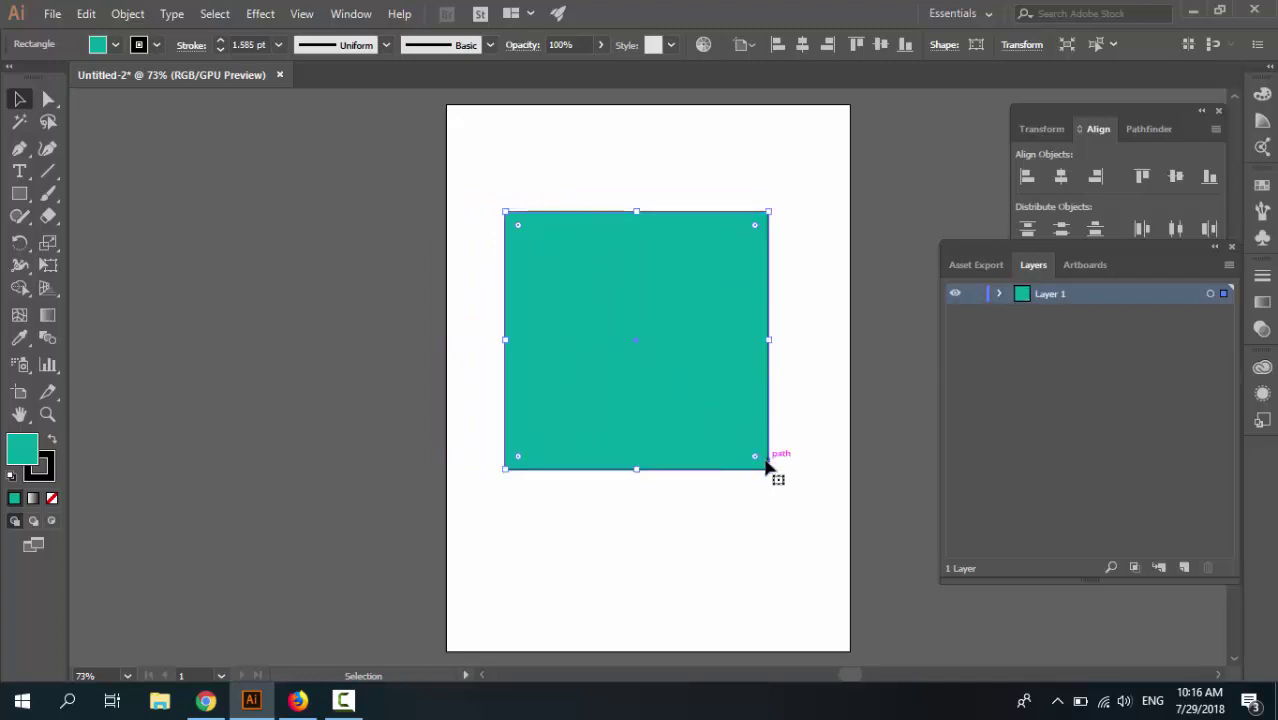
{"action": "mouse_move", "coordinate": [768, 468]}
{"action": "left_mouse_down"}
{"action": "mouse_move", "coordinate": [590, 282]}
{"action": "mouse_move", "coordinate": [751, 430]}
{"action": "left_mouse_up"}
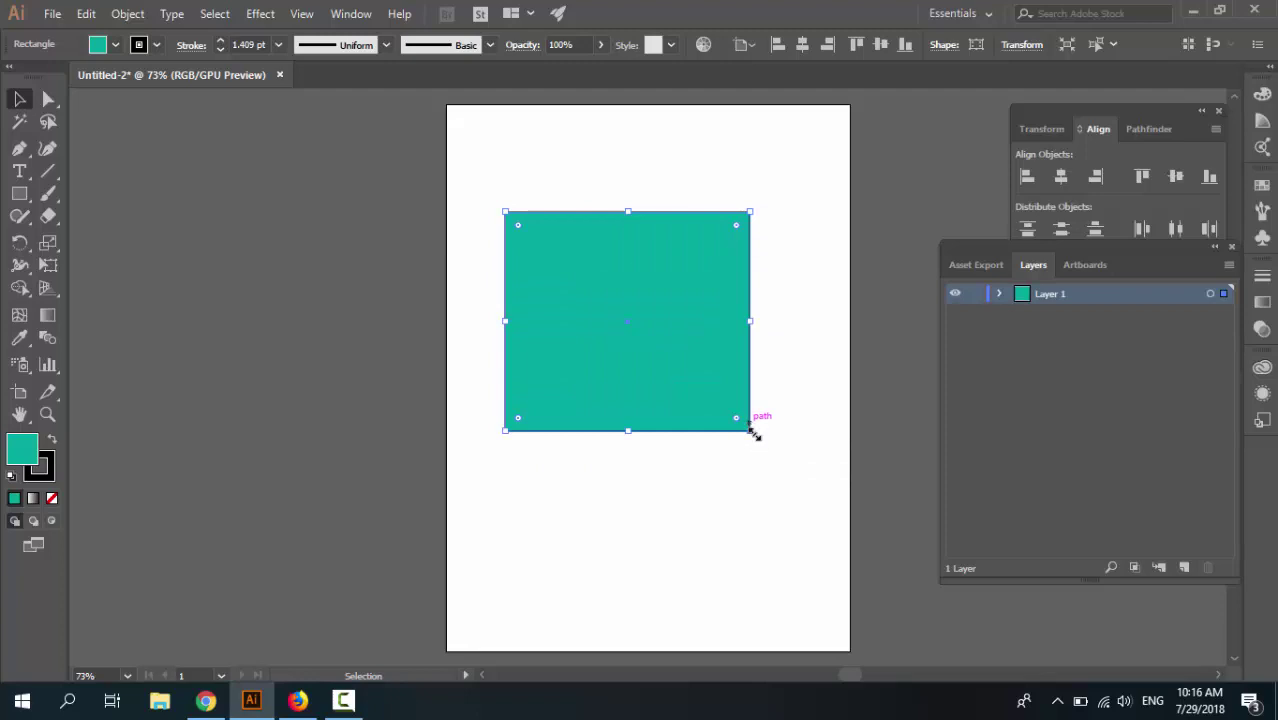
{"action": "left_click_drag", "start_coordinate": [751, 433], "coordinate": [697, 394]}
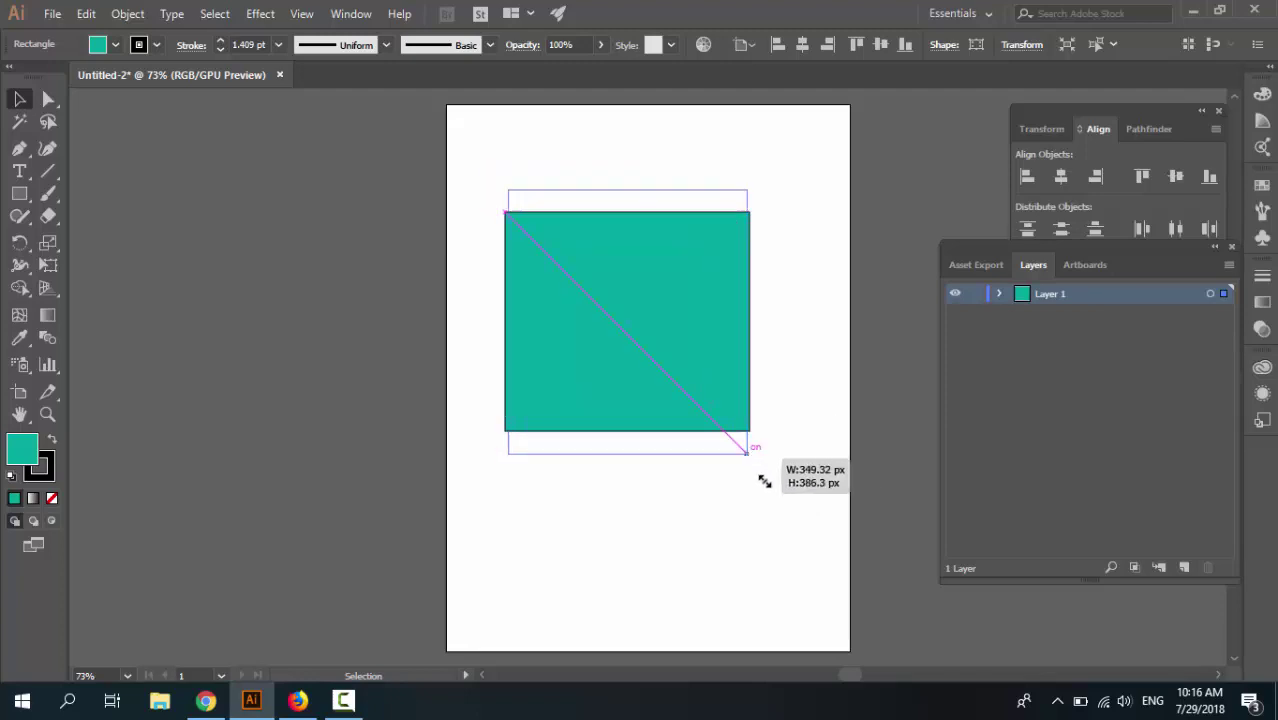
{"action": "mouse_move", "coordinate": [697, 394]}
{"action": "left_mouse_down"}
{"action": "mouse_move", "coordinate": [762, 431]}
{"action": "mouse_move", "coordinate": [735, 416]}
{"action": "mouse_move", "coordinate": [822, 504]}
{"action": "mouse_move", "coordinate": [702, 394]}
{"action": "mouse_move", "coordinate": [765, 417]}
{"action": "mouse_move", "coordinate": [782, 434]}
{"action": "mouse_move", "coordinate": [741, 411]}
{"action": "mouse_move", "coordinate": [836, 499]}
{"action": "mouse_move", "coordinate": [756, 422]}
{"action": "mouse_move", "coordinate": [822, 440]}
{"action": "mouse_move", "coordinate": [737, 513]}
{"action": "mouse_move", "coordinate": [790, 402]}
{"action": "mouse_move", "coordinate": [750, 437]}
{"action": "mouse_move", "coordinate": [731, 418]}
{"action": "left_mouse_up"}
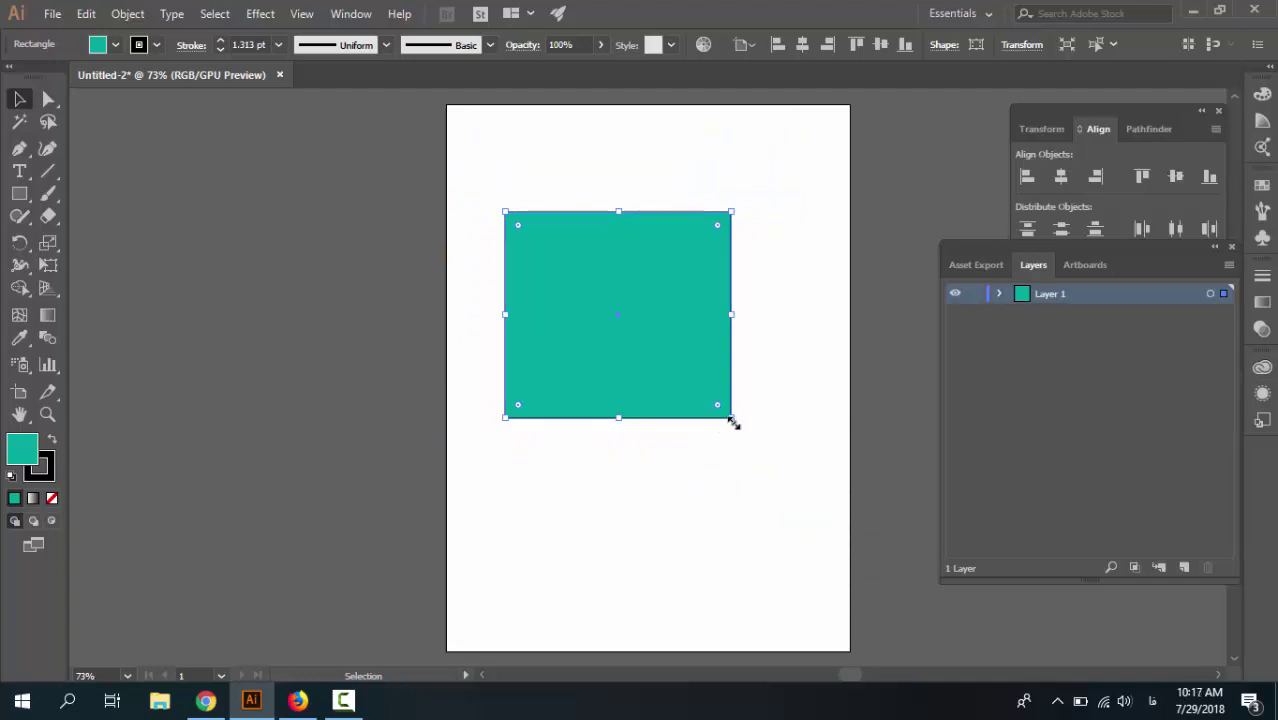
{"action": "mouse_move", "coordinate": [731, 418]}
{"action": "left_mouse_down"}
{"action": "mouse_move", "coordinate": [763, 450]}
{"action": "mouse_move", "coordinate": [864, 423]}
{"action": "mouse_move", "coordinate": [916, 514]}
{"action": "mouse_move", "coordinate": [759, 409]}
{"action": "mouse_move", "coordinate": [790, 465]}
{"action": "mouse_move", "coordinate": [725, 408]}
{"action": "mouse_move", "coordinate": [807, 496]}
{"action": "mouse_move", "coordinate": [741, 427]}
{"action": "mouse_move", "coordinate": [782, 480]}
{"action": "mouse_move", "coordinate": [766, 450]}
{"action": "left_mouse_up"}
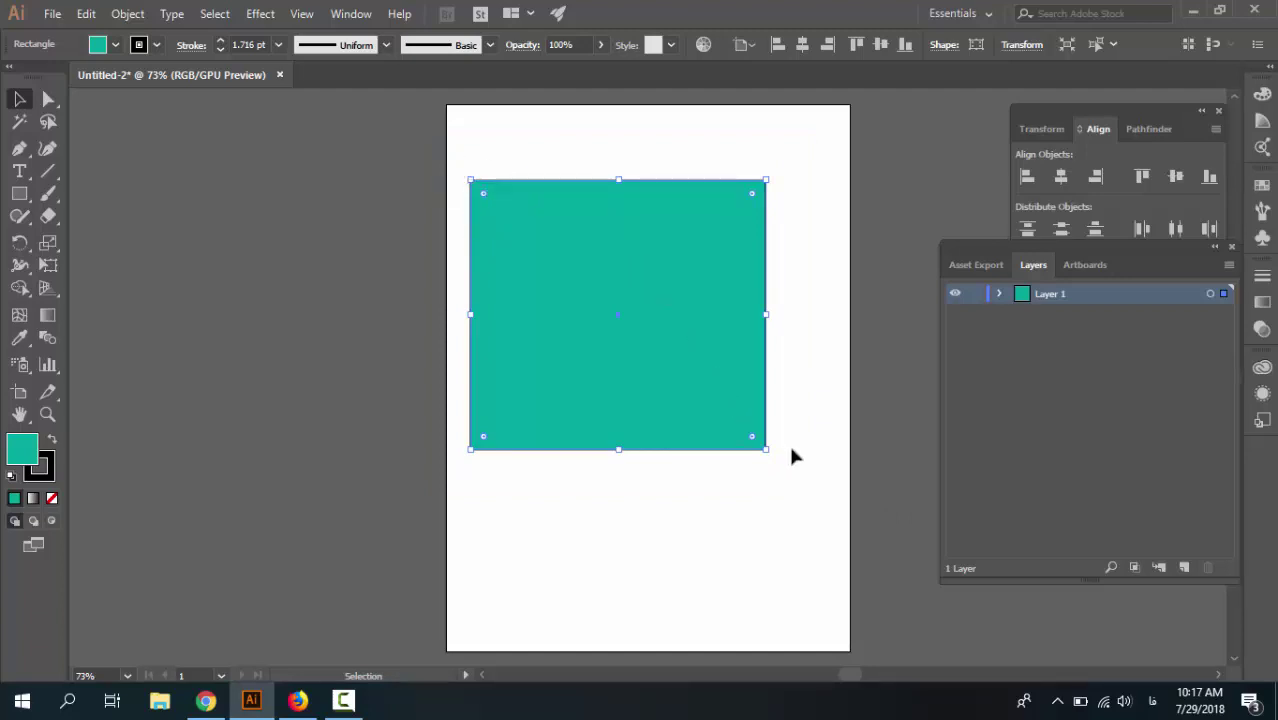
{"action": "mouse_move", "coordinate": [765, 449]}
{"action": "left_mouse_down"}
{"action": "mouse_move", "coordinate": [765, 432]}
{"action": "mouse_move", "coordinate": [734, 410]}
{"action": "mouse_move", "coordinate": [802, 451]}
{"action": "mouse_move", "coordinate": [665, 434]}
{"action": "mouse_move", "coordinate": [699, 351]}
{"action": "mouse_move", "coordinate": [747, 436]}
{"action": "left_mouse_up"}
Step: Drag the teal square down-right toward the page centre, then nudge it slightly up-left
{"action": "left_click", "coordinate": [622, 470]}
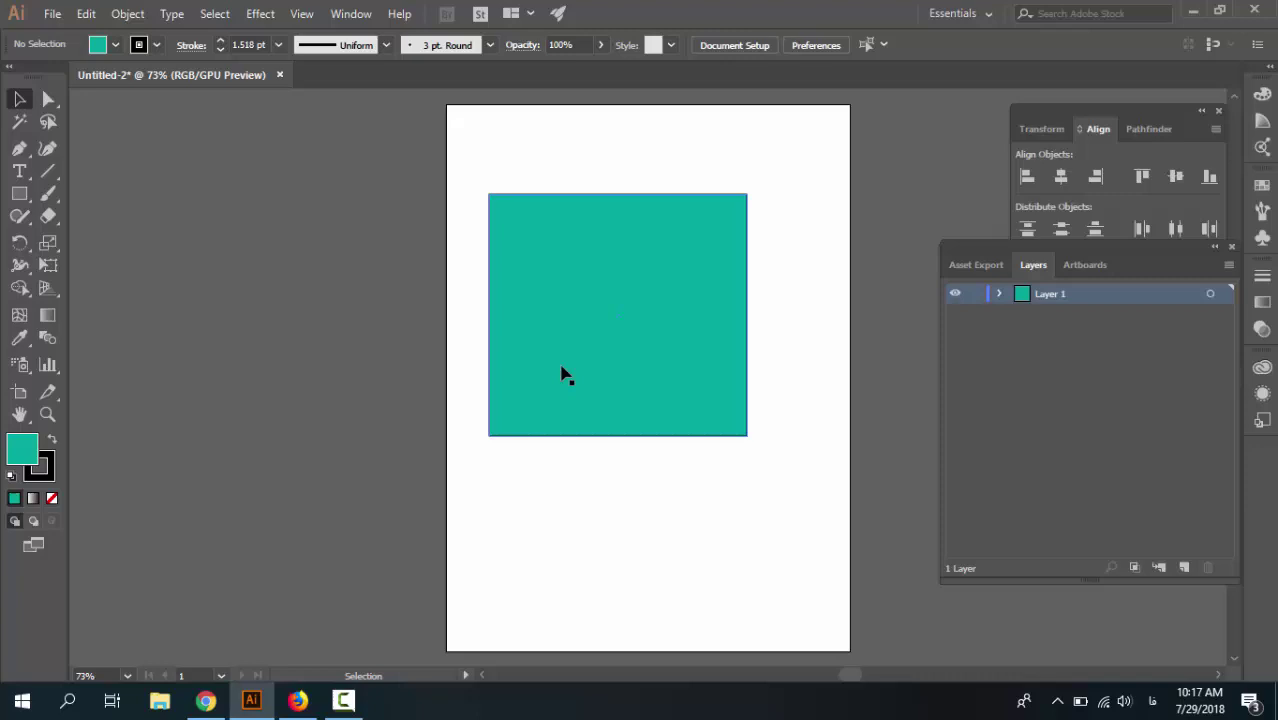
{"action": "left_click", "coordinate": [563, 374]}
{"action": "left_click_drag", "start_coordinate": [593, 288], "coordinate": [647, 420]}
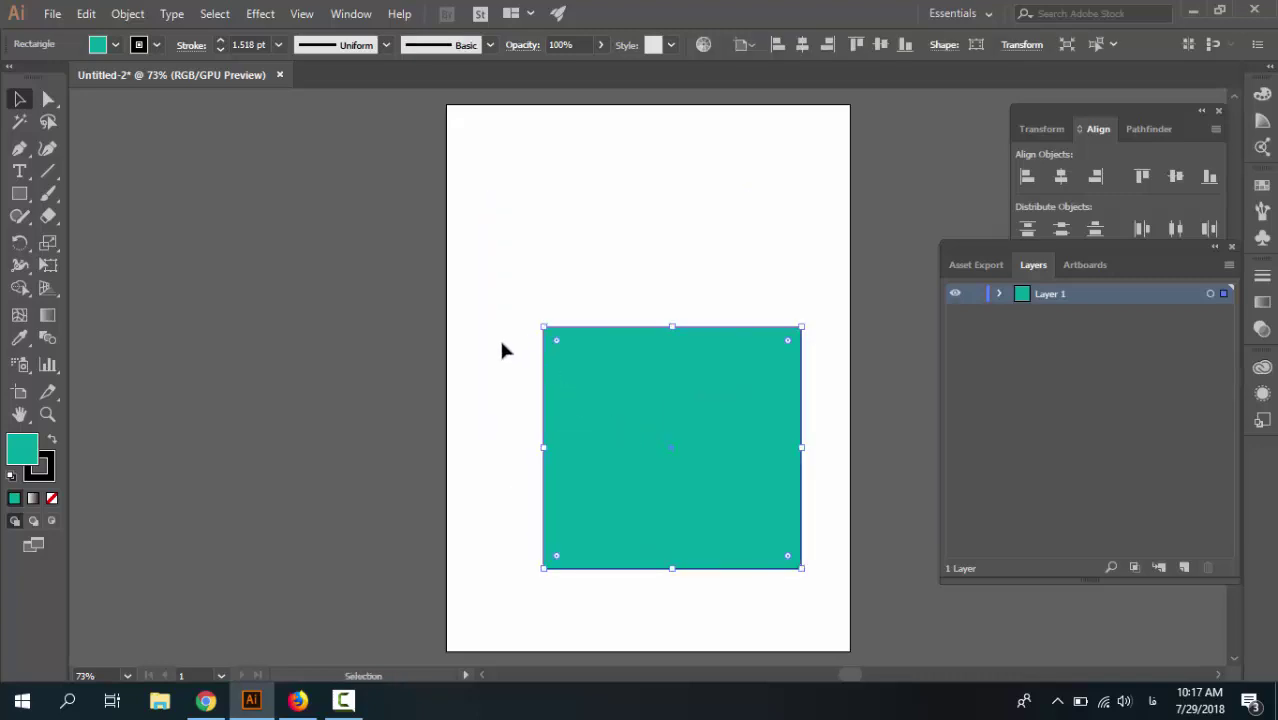
{"action": "left_click", "coordinate": [503, 349]}
{"action": "left_click", "coordinate": [588, 377]}
{"action": "left_click_drag", "start_coordinate": [580, 376], "coordinate": [566, 330]}
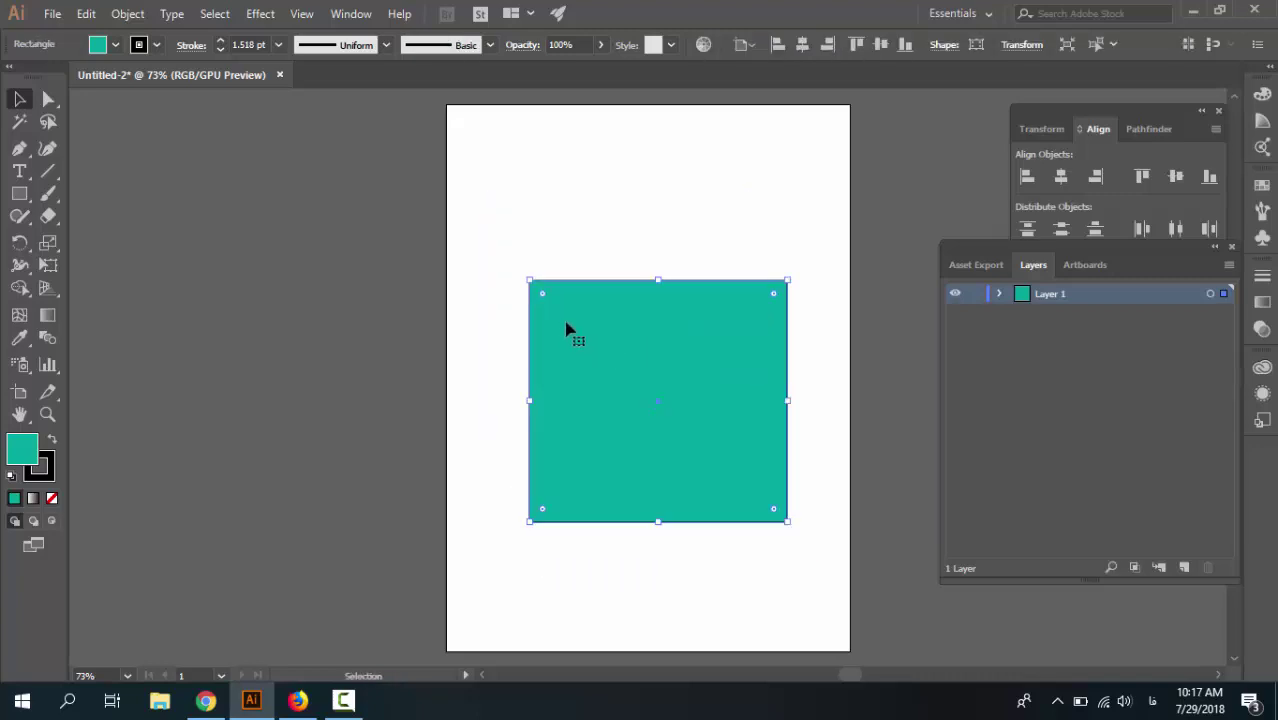
Step: With Direct Selection, try selecting corner points, then move the square up and left
{"action": "left_click", "coordinate": [50, 99]}
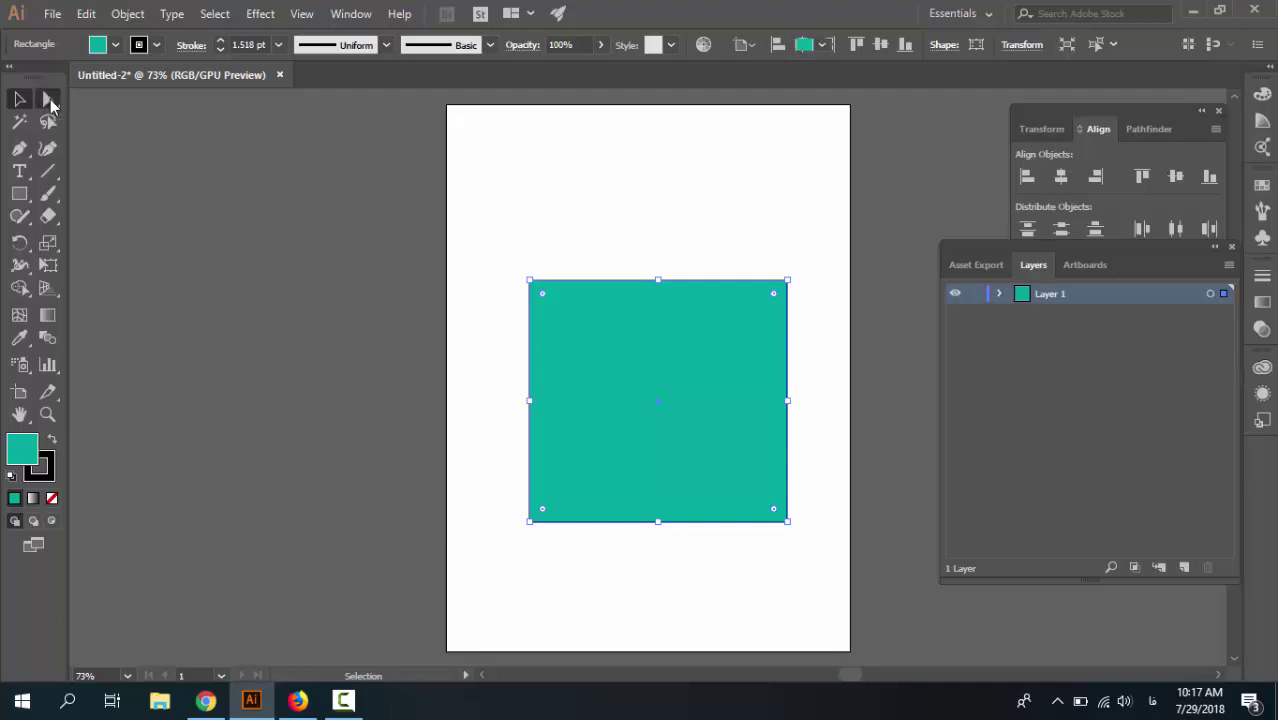
{"action": "left_click", "coordinate": [489, 273]}
{"action": "left_click", "coordinate": [528, 284]}
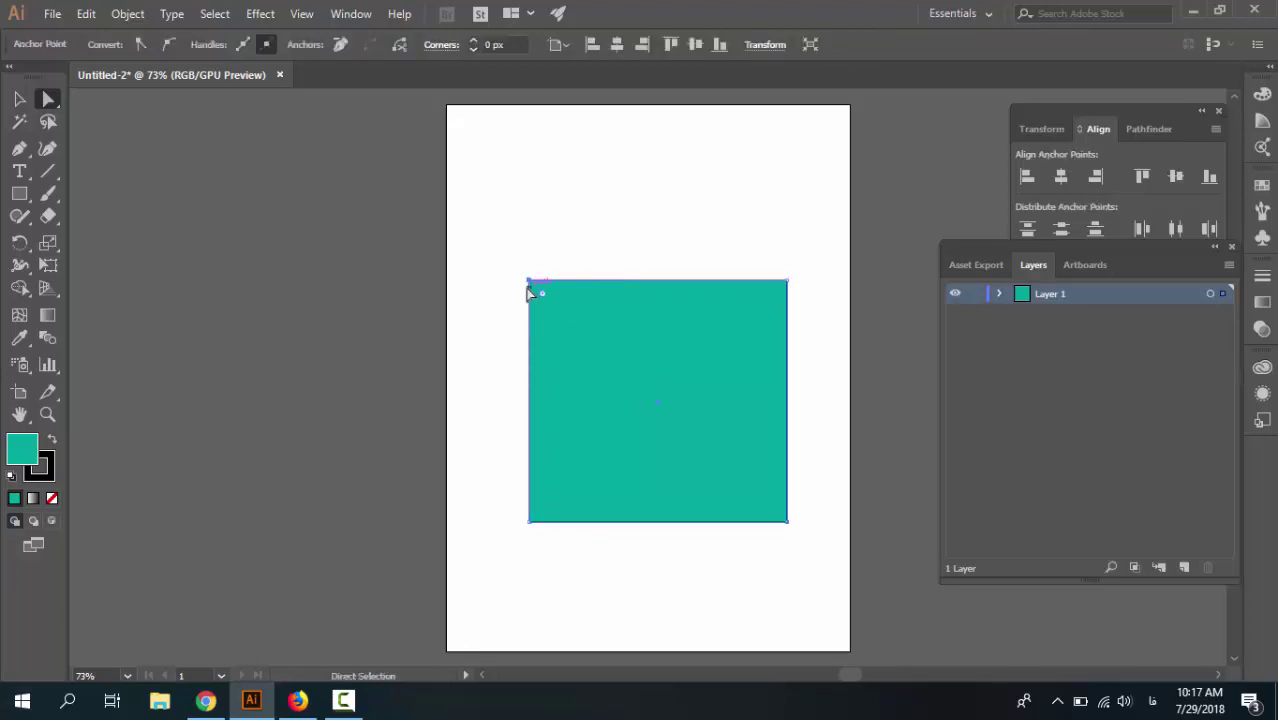
{"action": "left_click", "coordinate": [713, 257]}
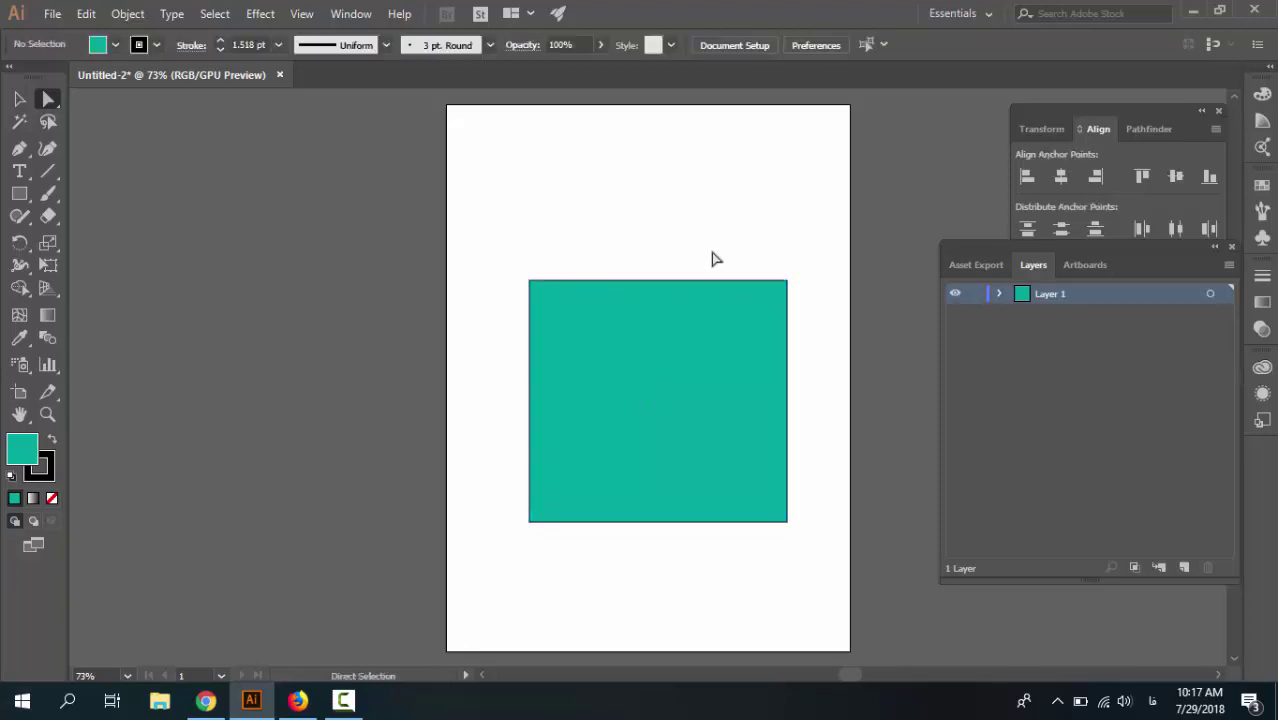
{"action": "left_click", "coordinate": [782, 285]}
{"action": "left_click", "coordinate": [533, 260]}
{"action": "mouse_move", "coordinate": [633, 347]}
{"action": "left_mouse_down"}
{"action": "mouse_move", "coordinate": [606, 288]}
{"action": "mouse_move", "coordinate": [621, 288]}
{"action": "left_mouse_up"}
{"action": "left_click", "coordinate": [535, 213]}
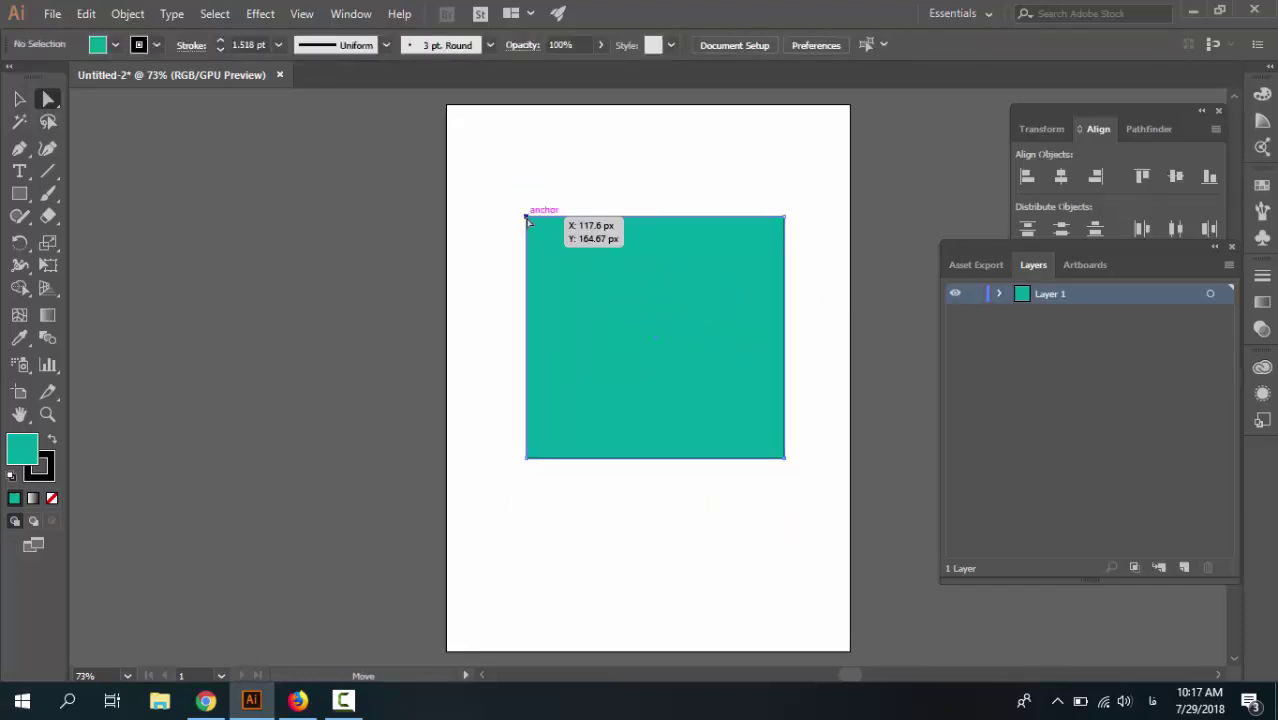
Step: Drag the top-left corner right and both bottom corners upward into a slanted quadrilateral
{"action": "left_click_drag", "start_coordinate": [527, 216], "coordinate": [615, 216]}
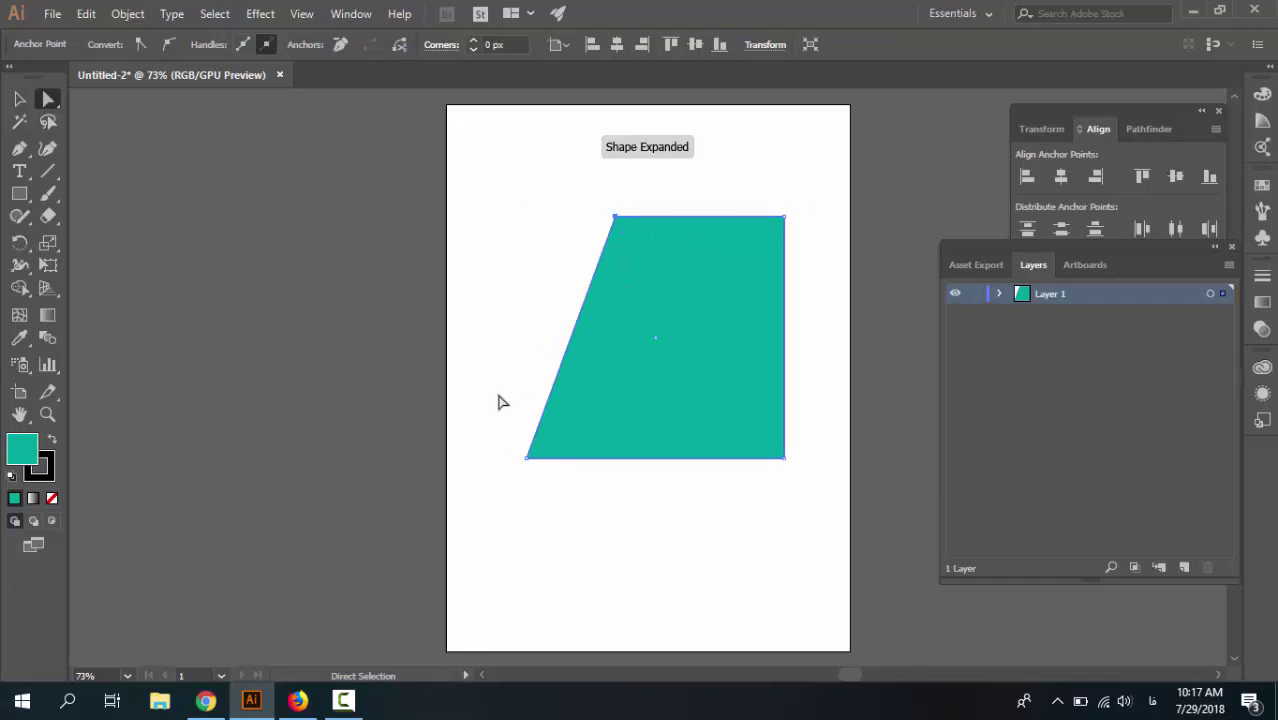
{"action": "mouse_move", "coordinate": [528, 458]}
{"action": "left_mouse_down"}
{"action": "mouse_move", "coordinate": [666, 328]}
{"action": "mouse_move", "coordinate": [503, 311]}
{"action": "left_mouse_up"}
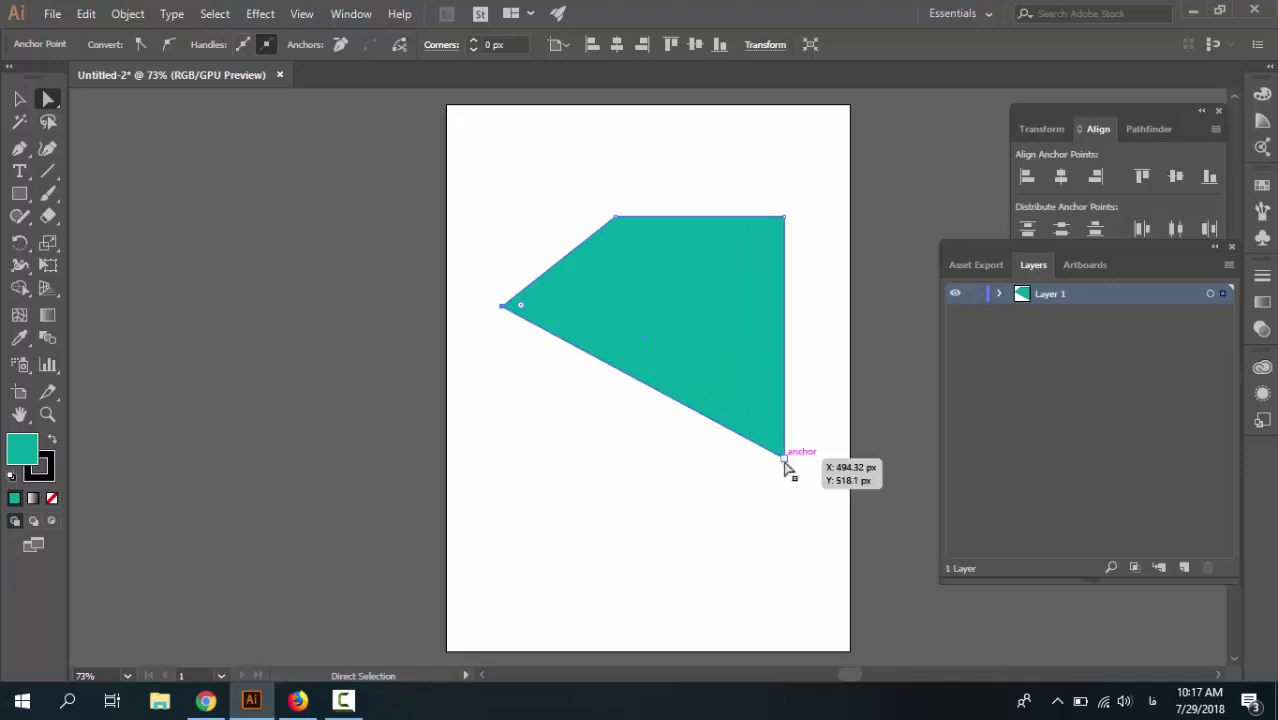
{"action": "left_click_drag", "start_coordinate": [785, 458], "coordinate": [731, 344]}
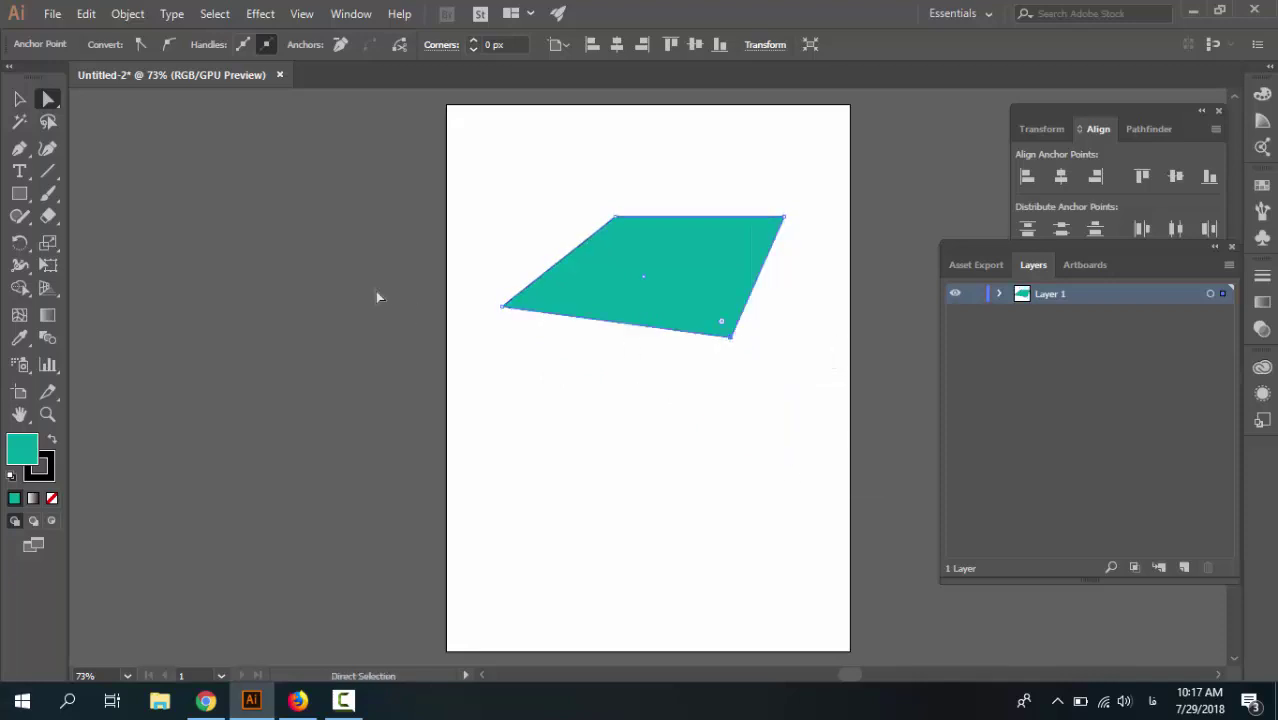
{"action": "left_click", "coordinate": [493, 250]}
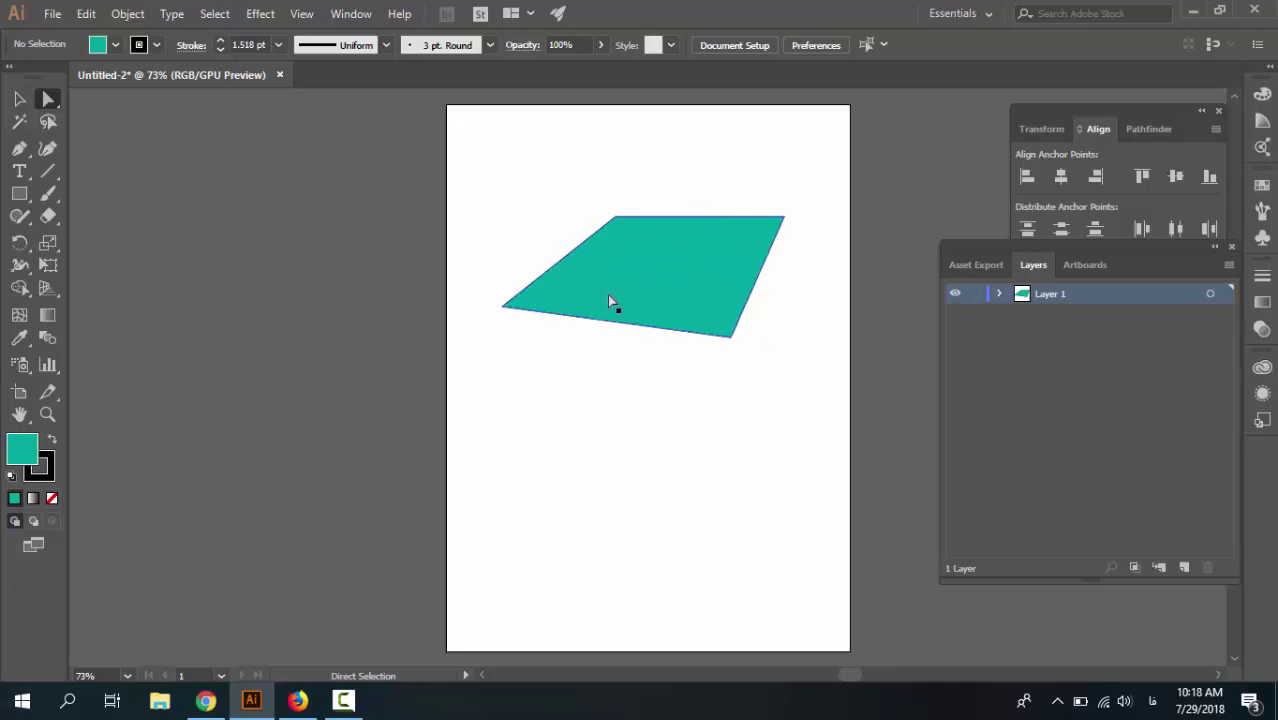
{"action": "left_click_drag", "start_coordinate": [659, 288], "coordinate": [533, 245]}
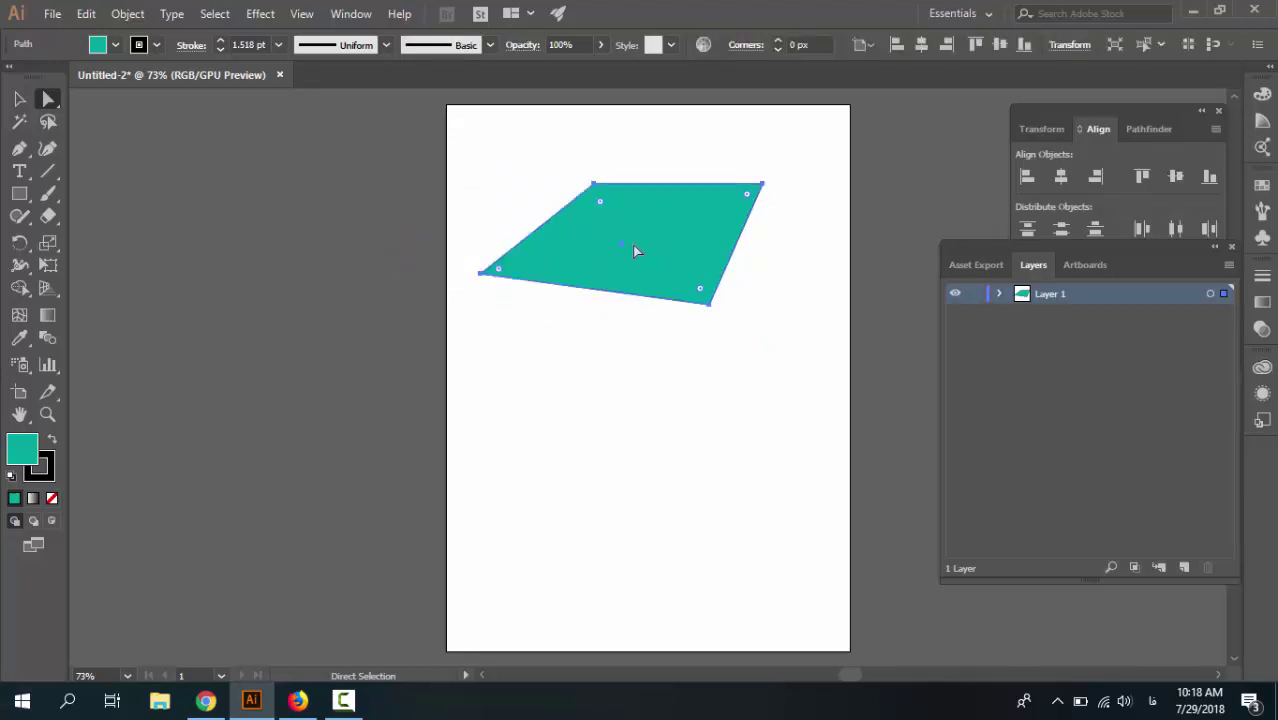
{"action": "left_click_drag", "start_coordinate": [633, 250], "coordinate": [659, 287]}
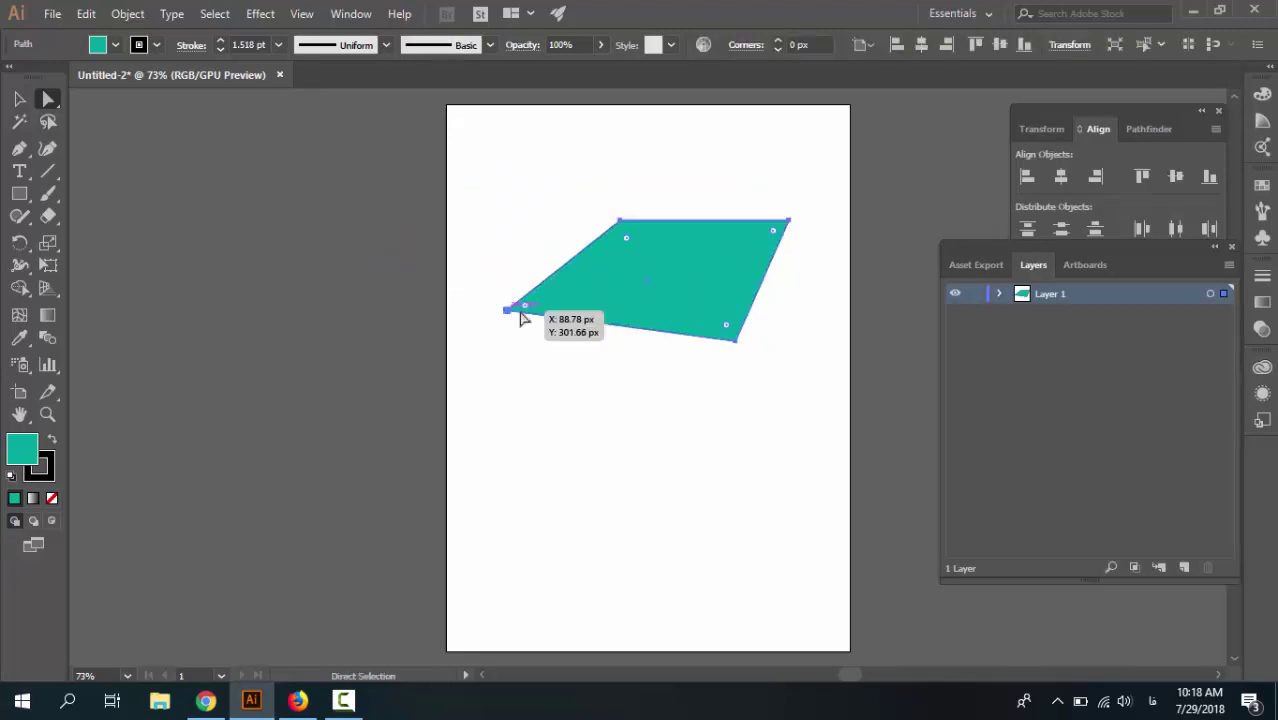
{"action": "left_click", "coordinate": [518, 319]}
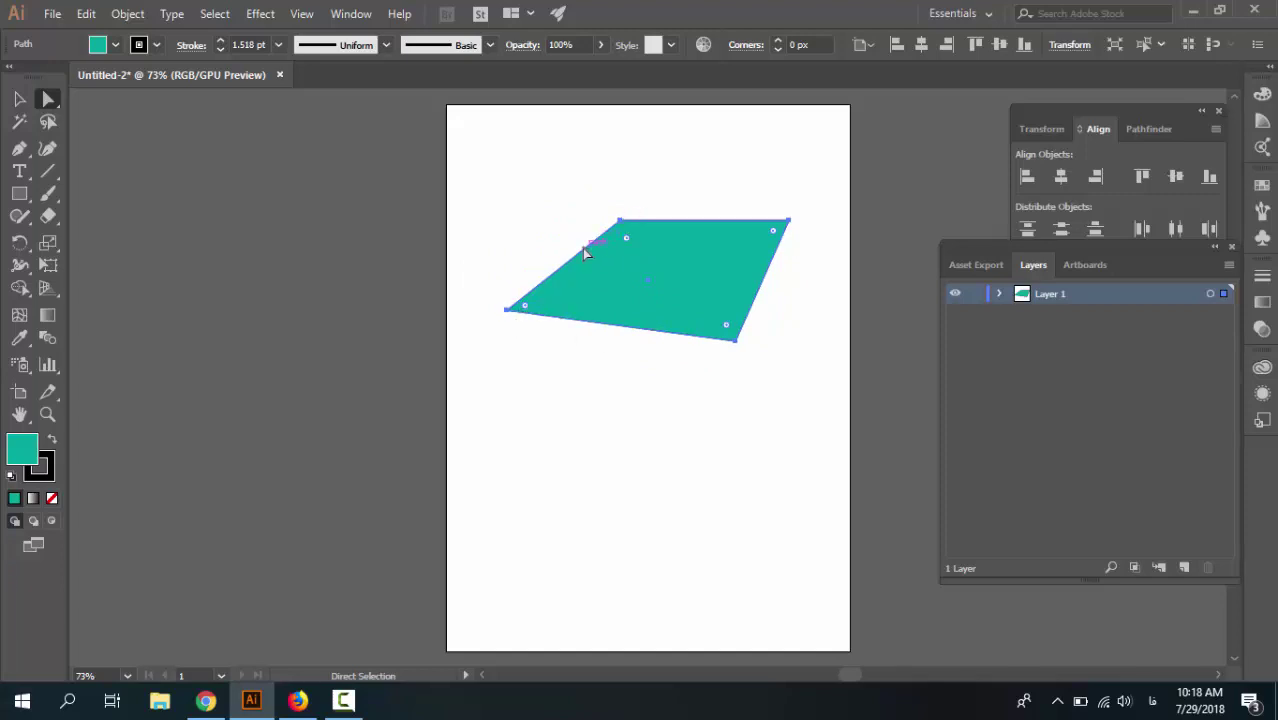
Step: Drag the left anchor outward, then widen the shape leftward and slightly down from its bottom-left handle
{"action": "mouse_move", "coordinate": [509, 311]}
{"action": "left_mouse_down"}
{"action": "mouse_move", "coordinate": [546, 292]}
{"action": "mouse_move", "coordinate": [502, 312]}
{"action": "left_mouse_up"}
{"action": "left_click", "coordinate": [548, 345]}
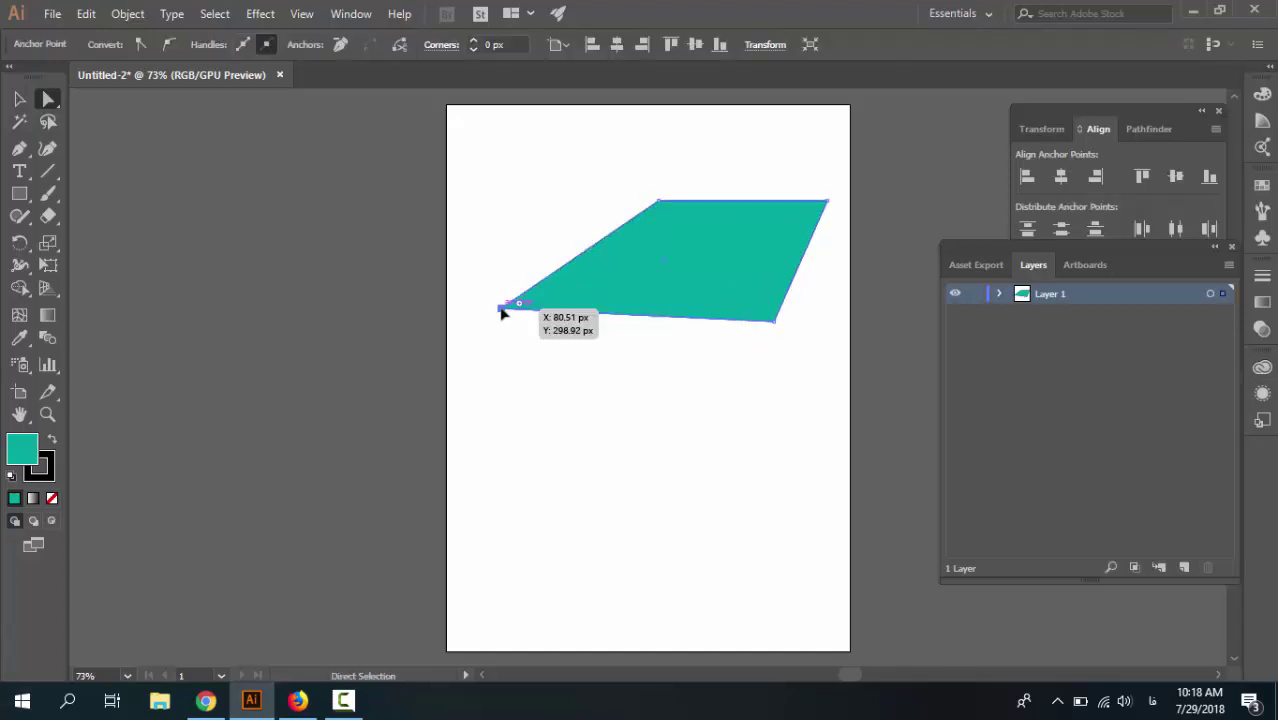
{"action": "key", "text": "v"}
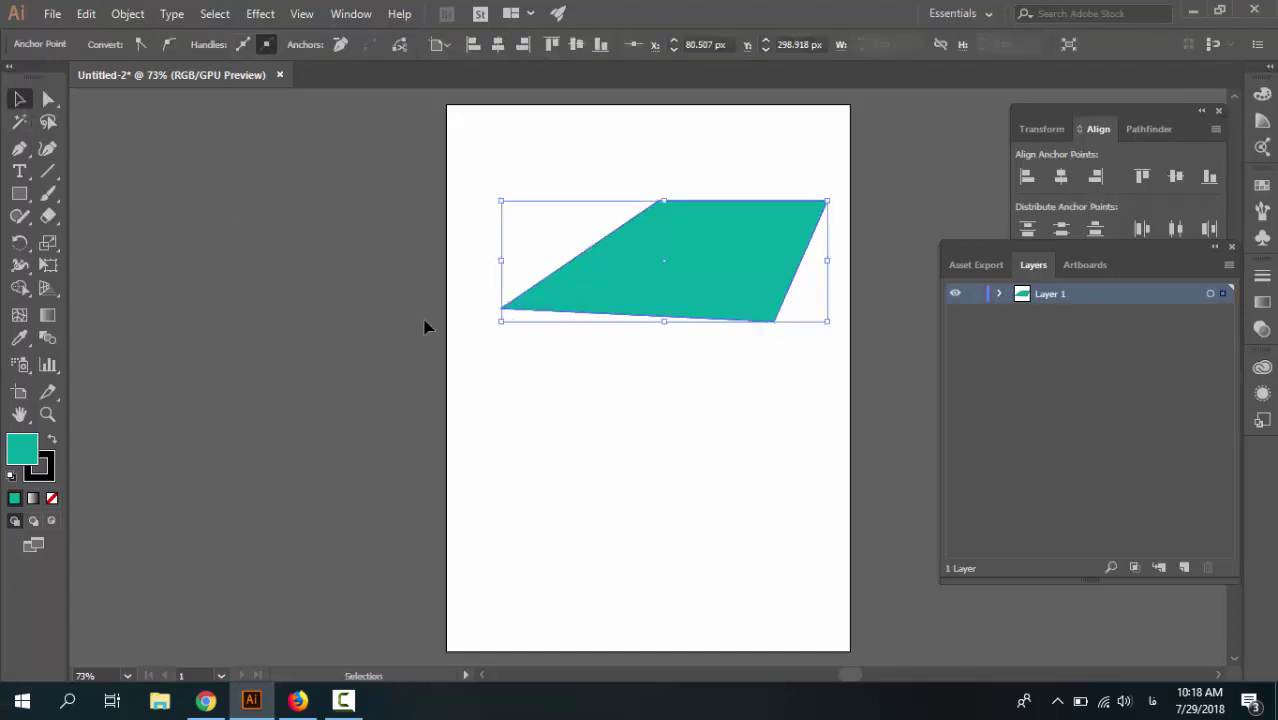
{"action": "left_click", "coordinate": [502, 310]}
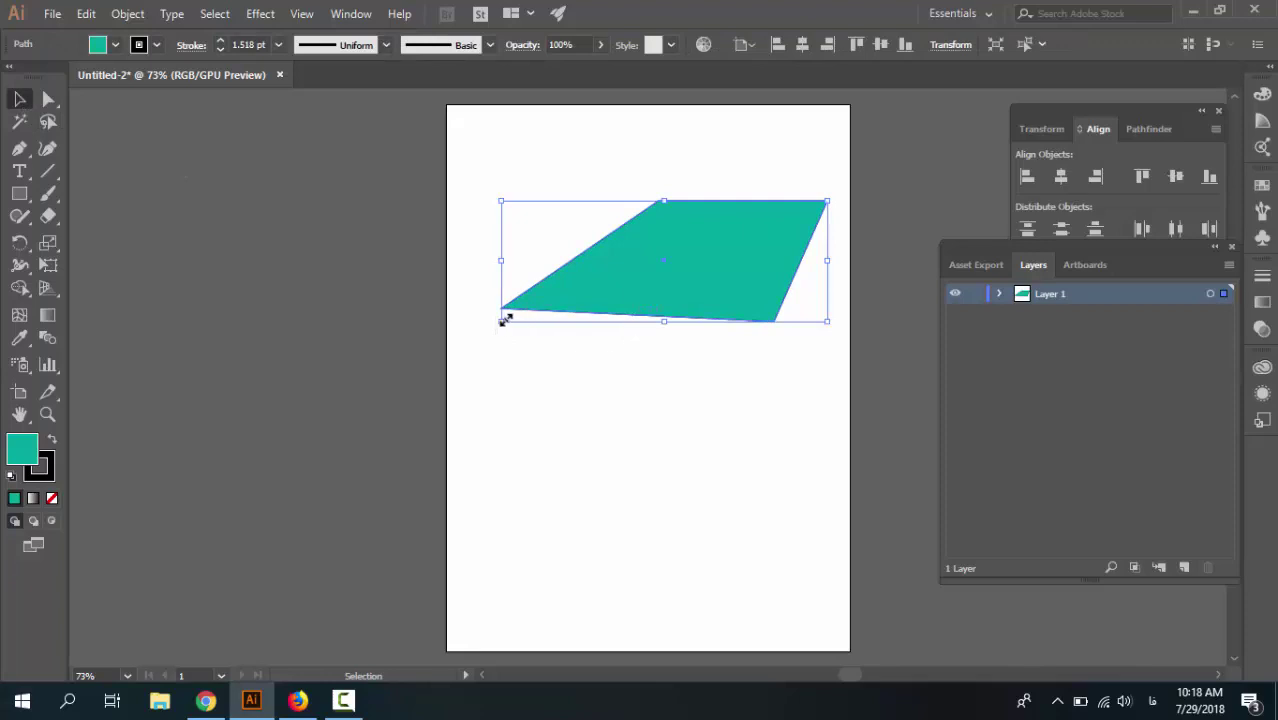
{"action": "mouse_move", "coordinate": [505, 318]}
{"action": "left_mouse_down"}
{"action": "mouse_move", "coordinate": [562, 295]}
{"action": "mouse_move", "coordinate": [474, 330]}
{"action": "left_mouse_up"}
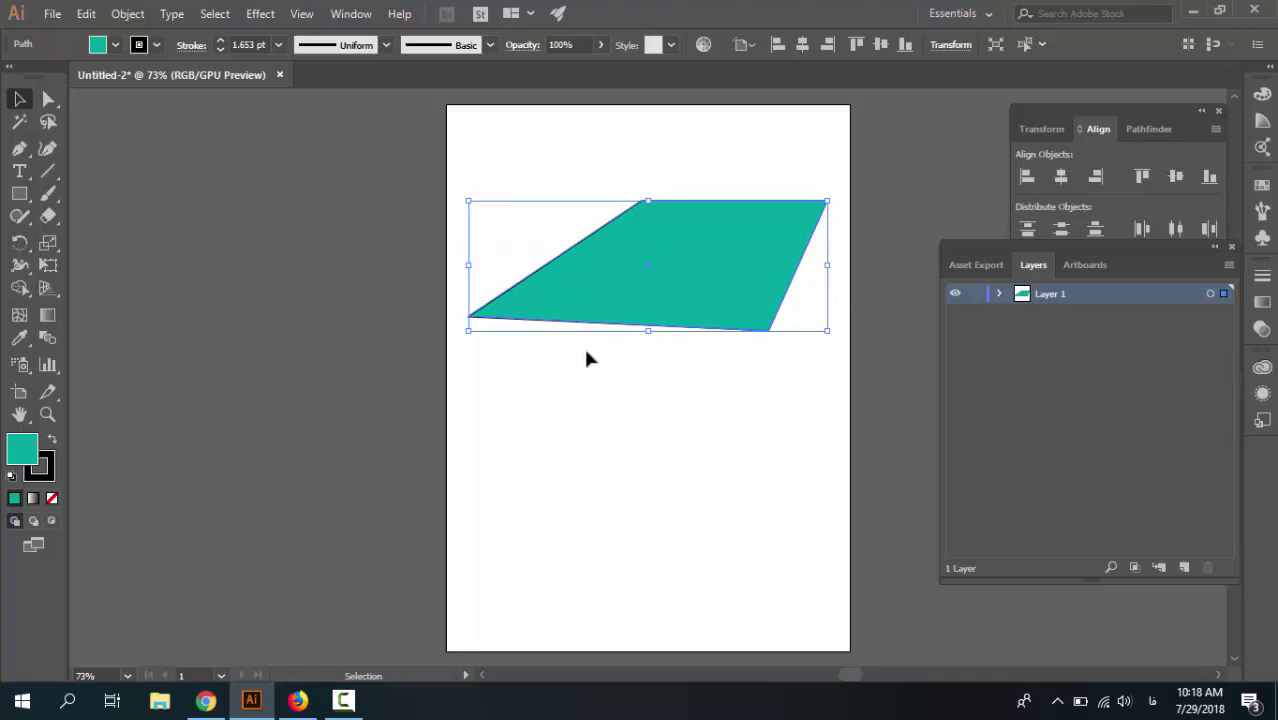
{"action": "left_click_drag", "start_coordinate": [472, 316], "coordinate": [470, 316]}
Step: Raise the top points, lower the bottom-right point, and pull the left point down and out
{"action": "left_click", "coordinate": [48, 99]}
{"action": "left_click", "coordinate": [488, 347]}
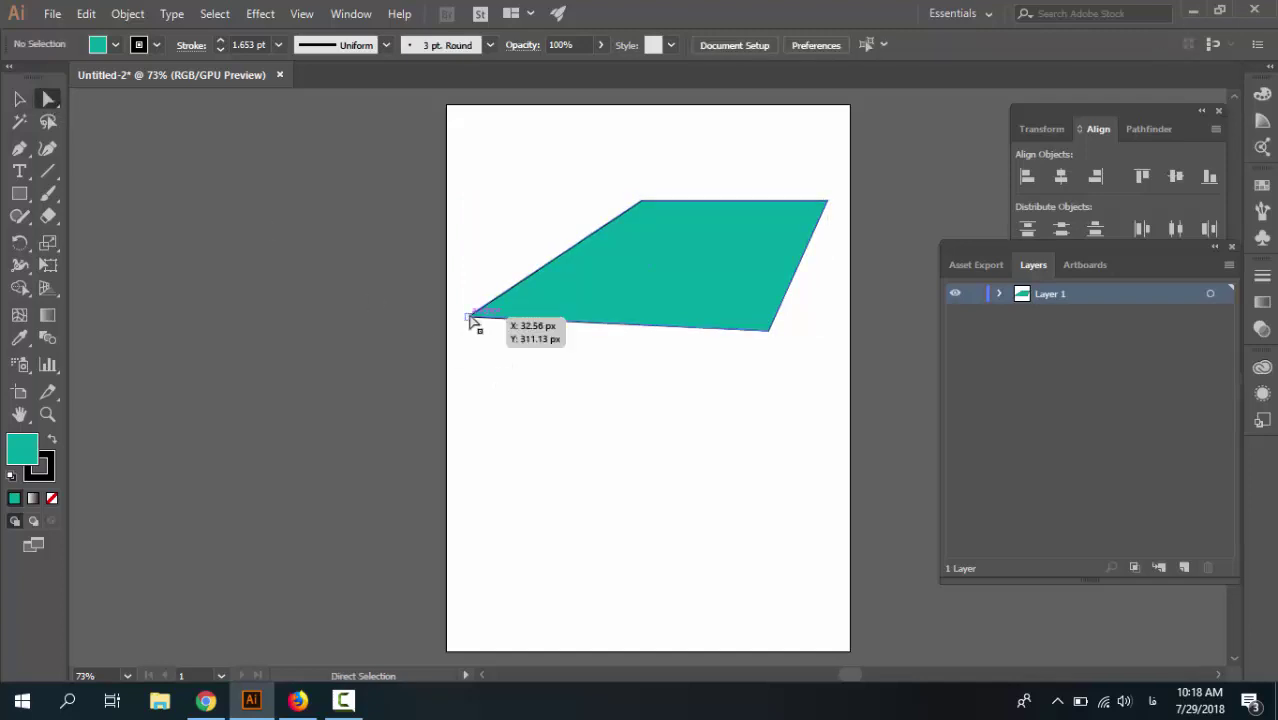
{"action": "left_click_drag", "start_coordinate": [470, 317], "coordinate": [529, 308]}
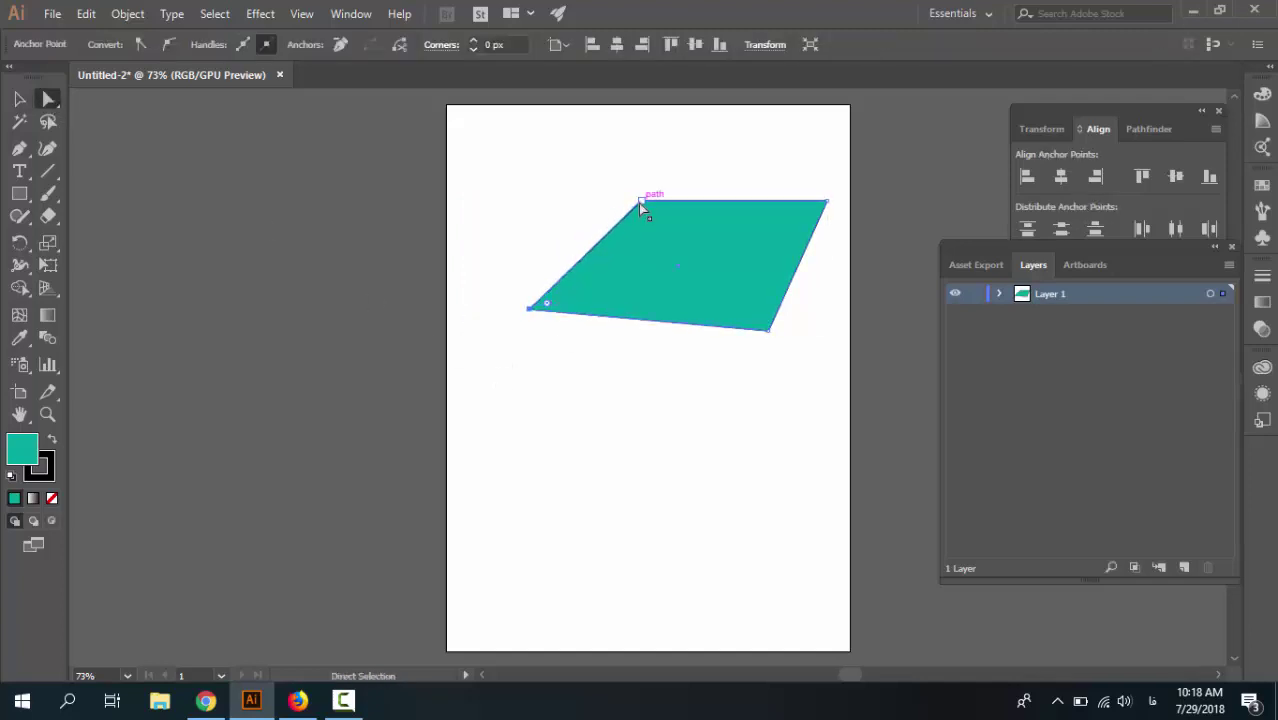
{"action": "left_click_drag", "start_coordinate": [640, 201], "coordinate": [539, 171]}
{"action": "left_click_drag", "start_coordinate": [827, 201], "coordinate": [779, 147]}
{"action": "left_click_drag", "start_coordinate": [769, 331], "coordinate": [769, 388]}
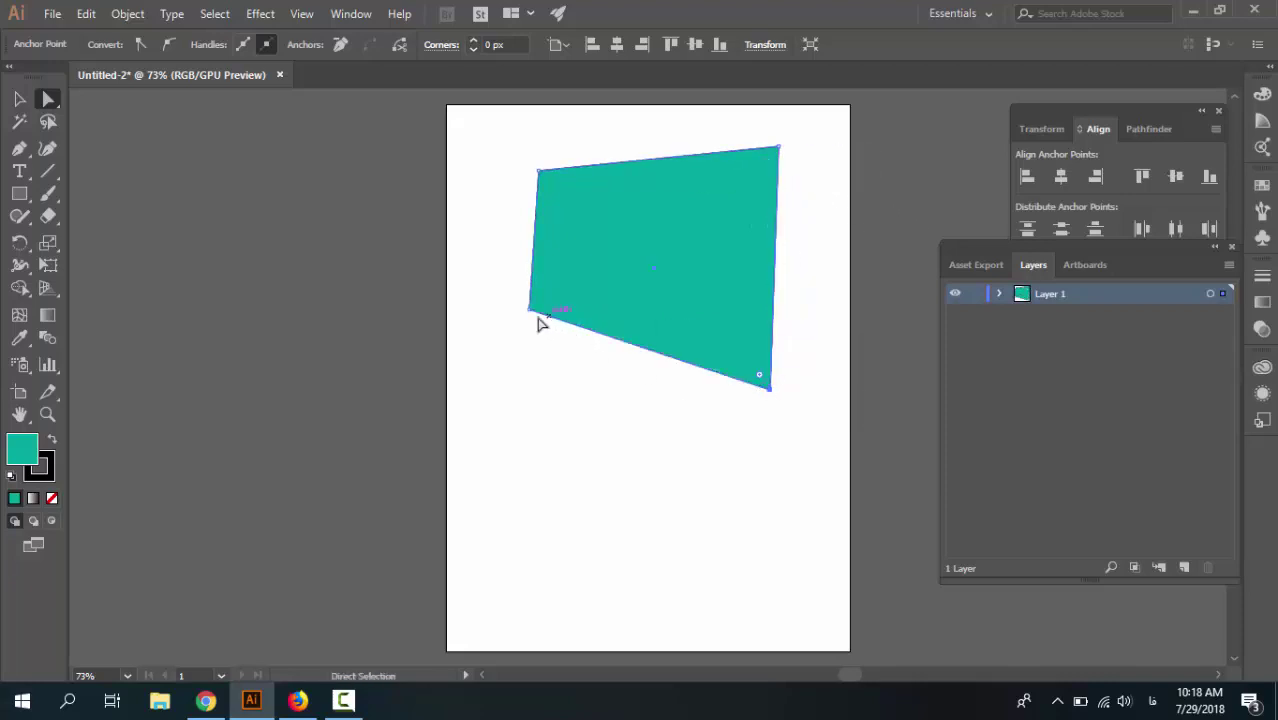
{"action": "left_click_drag", "start_coordinate": [529, 309], "coordinate": [470, 357]}
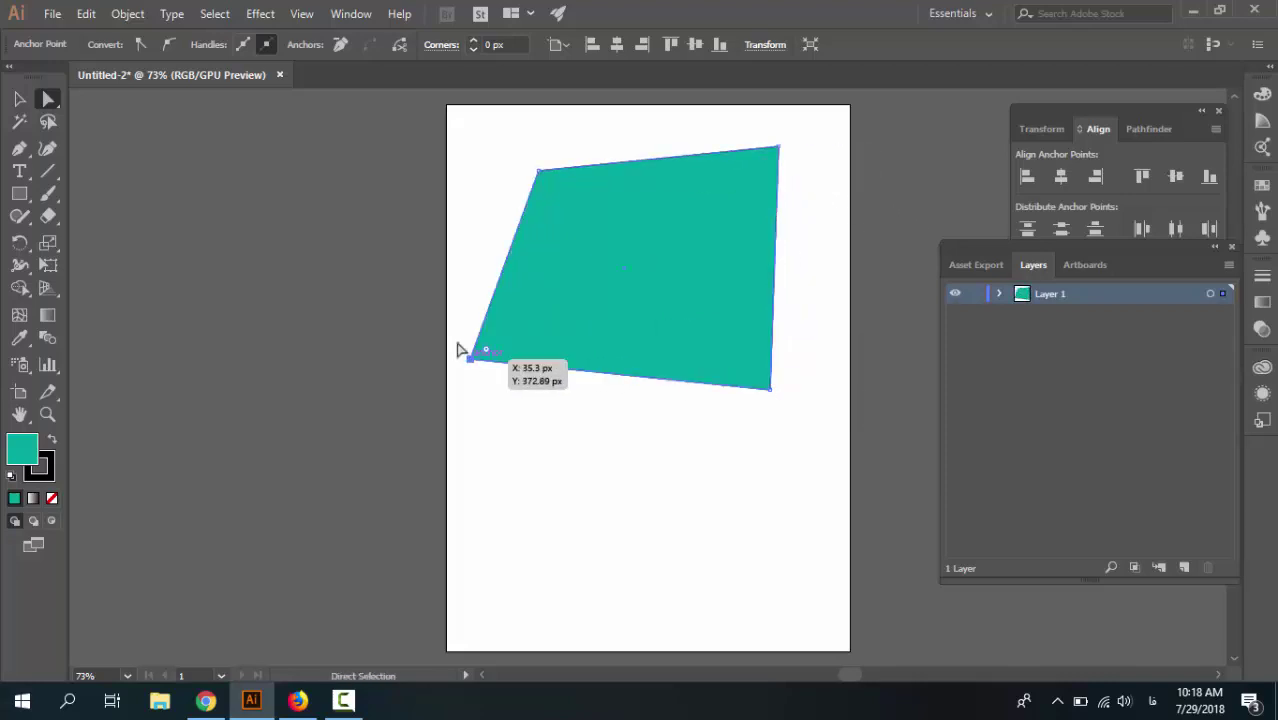
{"action": "left_click", "coordinate": [461, 286]}
Step: Move the teal shape lower on the page, then select it with Direct Selection to show its anchors
{"action": "left_click", "coordinate": [21, 99]}
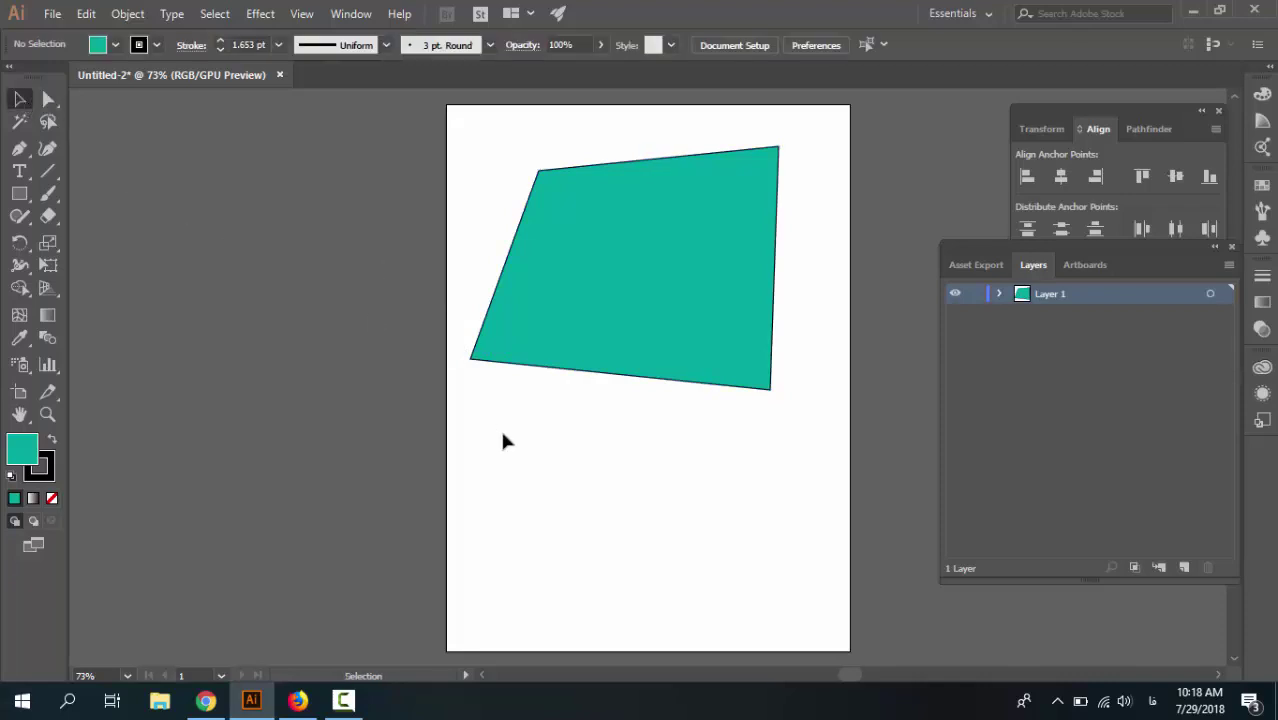
{"action": "left_click", "coordinate": [557, 345]}
{"action": "left_click", "coordinate": [505, 386]}
{"action": "left_click_drag", "start_coordinate": [630, 240], "coordinate": [642, 285]}
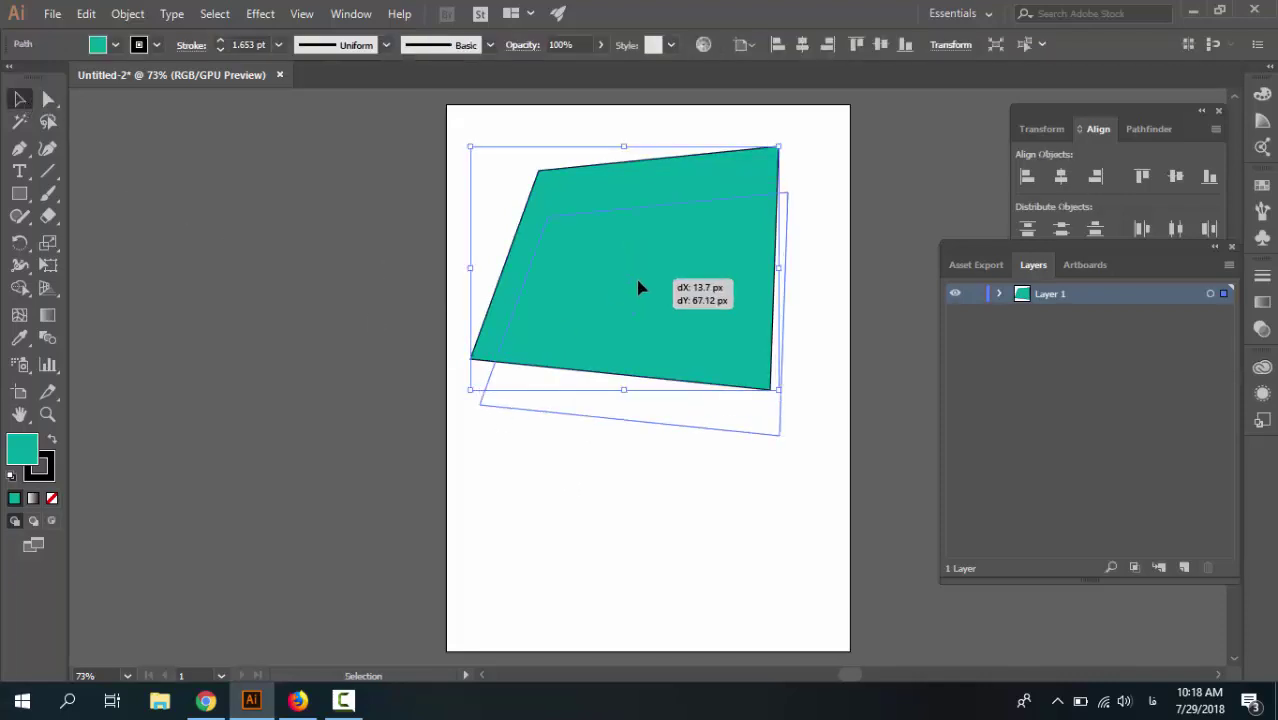
{"action": "left_click", "coordinate": [474, 417]}
{"action": "left_click", "coordinate": [477, 410]}
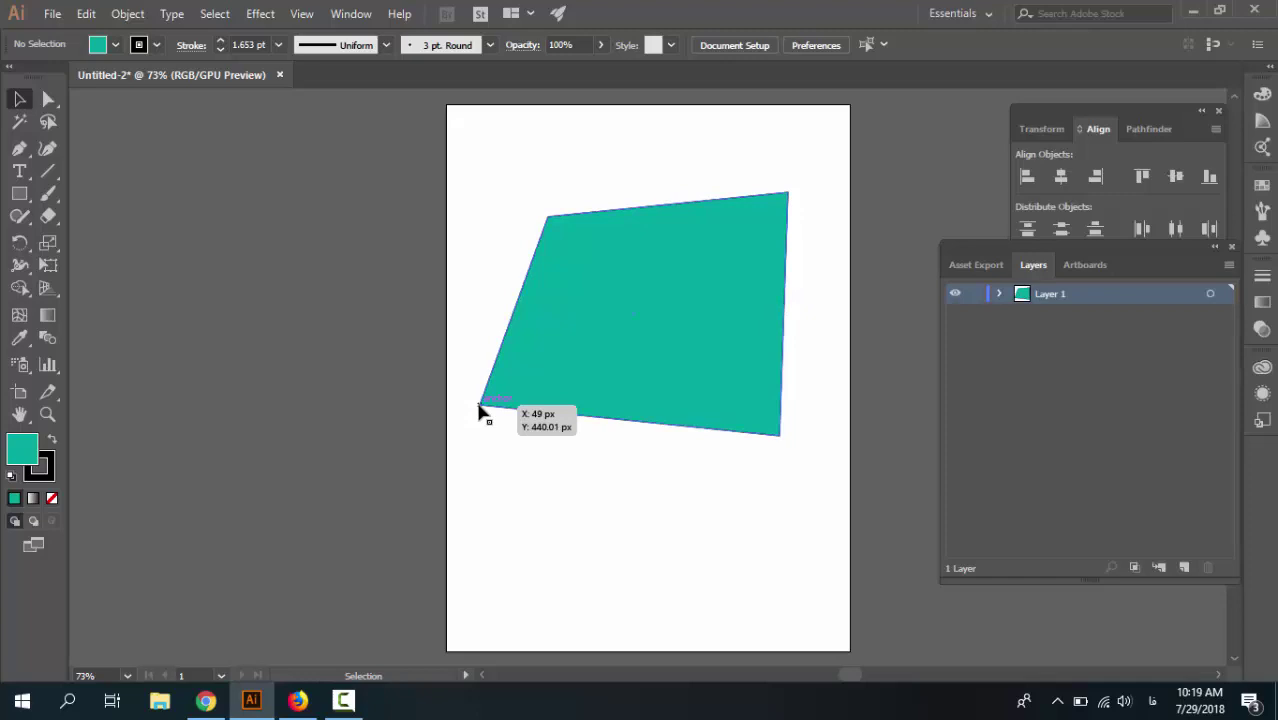
{"action": "left_click", "coordinate": [566, 460]}
{"action": "left_click", "coordinate": [570, 391]}
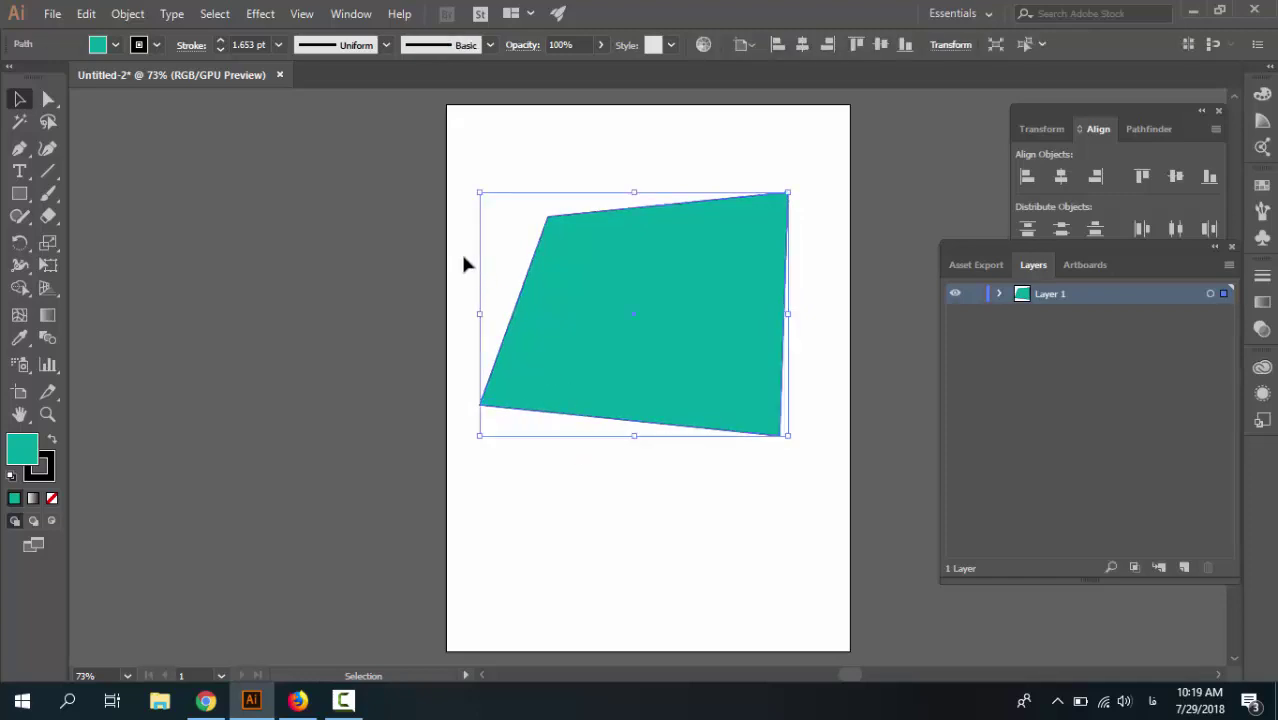
{"action": "left_click", "coordinate": [467, 265]}
{"action": "left_click", "coordinate": [47, 98]}
{"action": "left_click", "coordinate": [533, 344]}
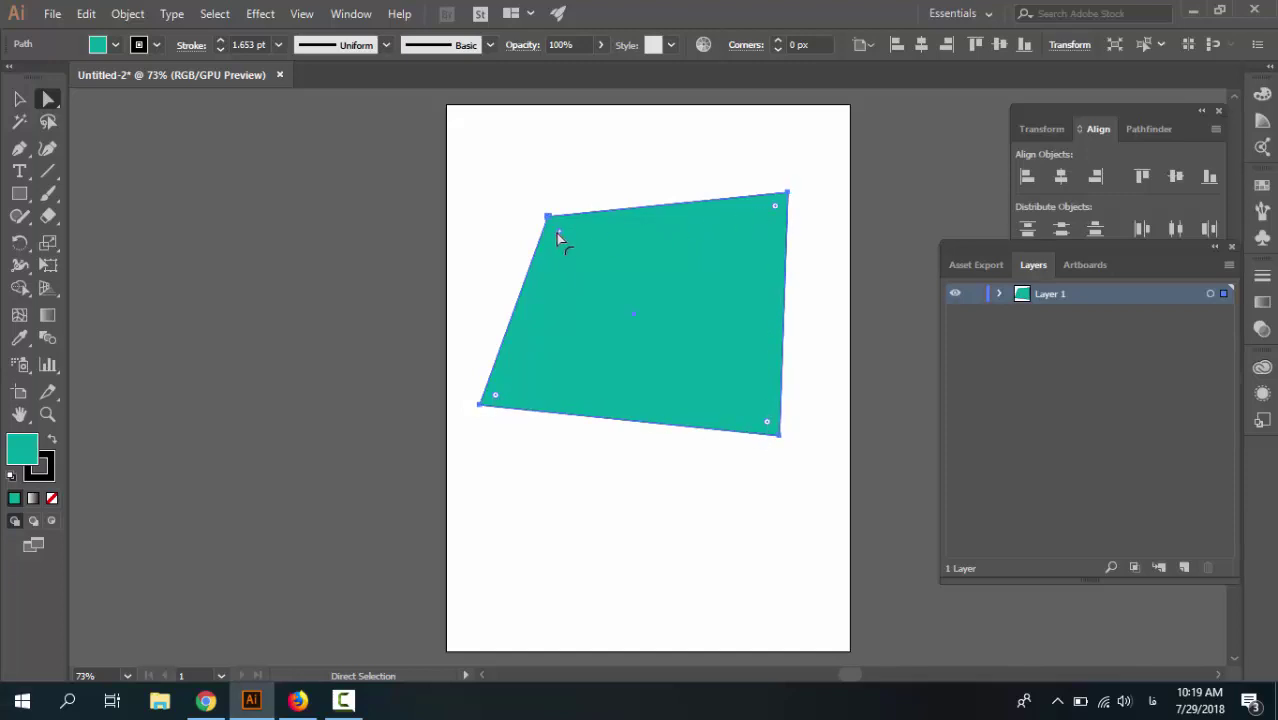
{"action": "left_click_drag", "start_coordinate": [560, 234], "coordinate": [607, 340]}
{"action": "left_click_drag", "start_coordinate": [772, 214], "coordinate": [689, 310]}
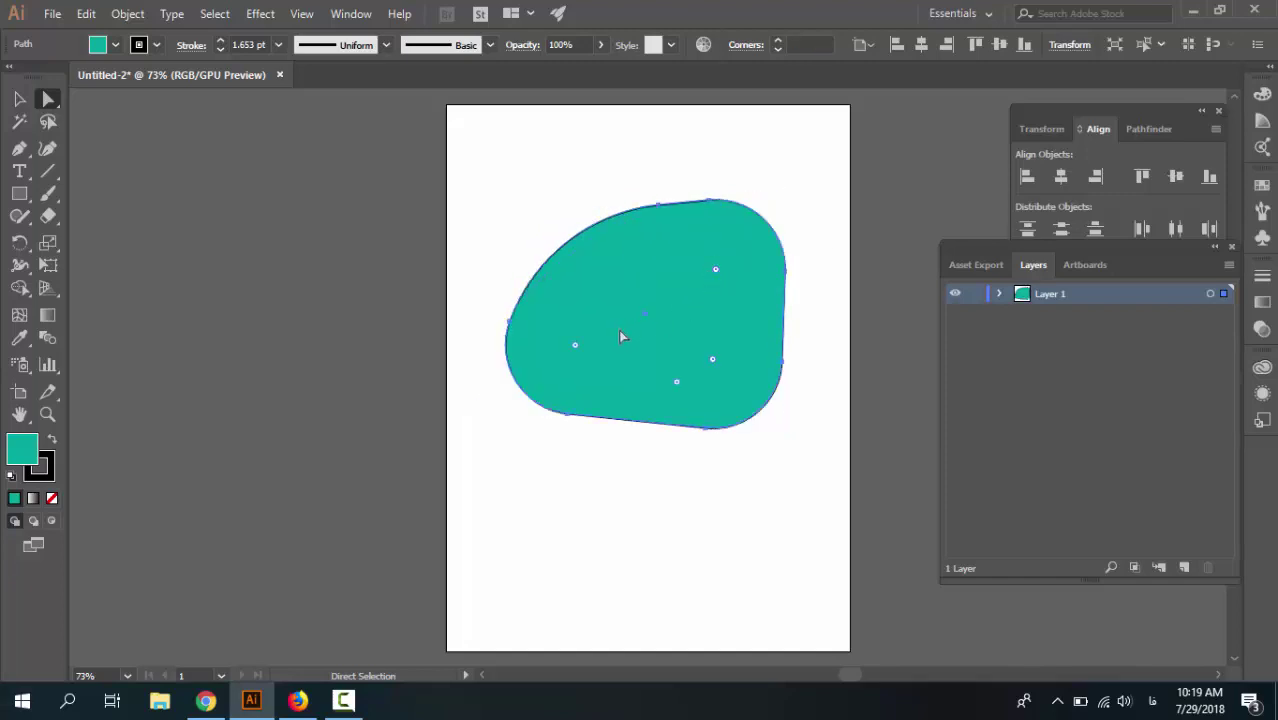
{"action": "key", "text": "ctrl+z"}
{"action": "key", "text": "ctrl+z"}
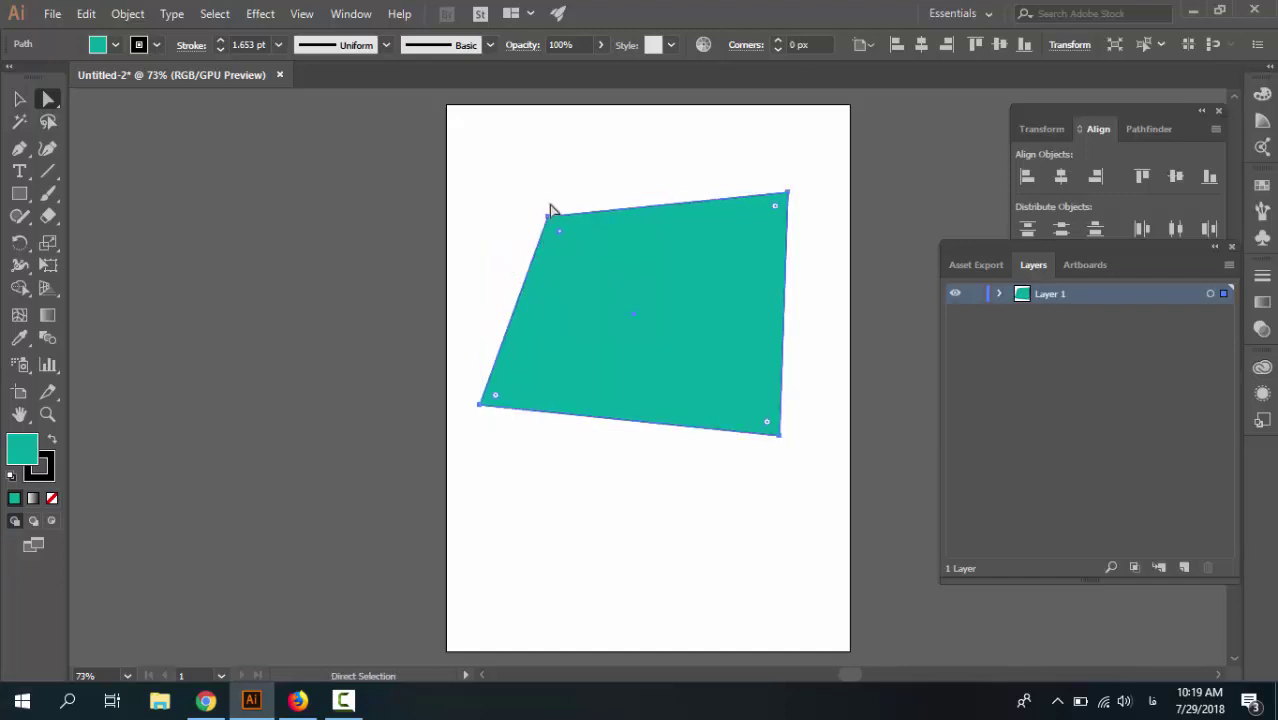
{"action": "left_click_drag", "start_coordinate": [559, 232], "coordinate": [574, 265]}
{"action": "left_click", "coordinate": [579, 202]}
{"action": "left_click", "coordinate": [579, 245]}
{"action": "left_click", "coordinate": [771, 182]}
{"action": "left_click", "coordinate": [760, 207]}
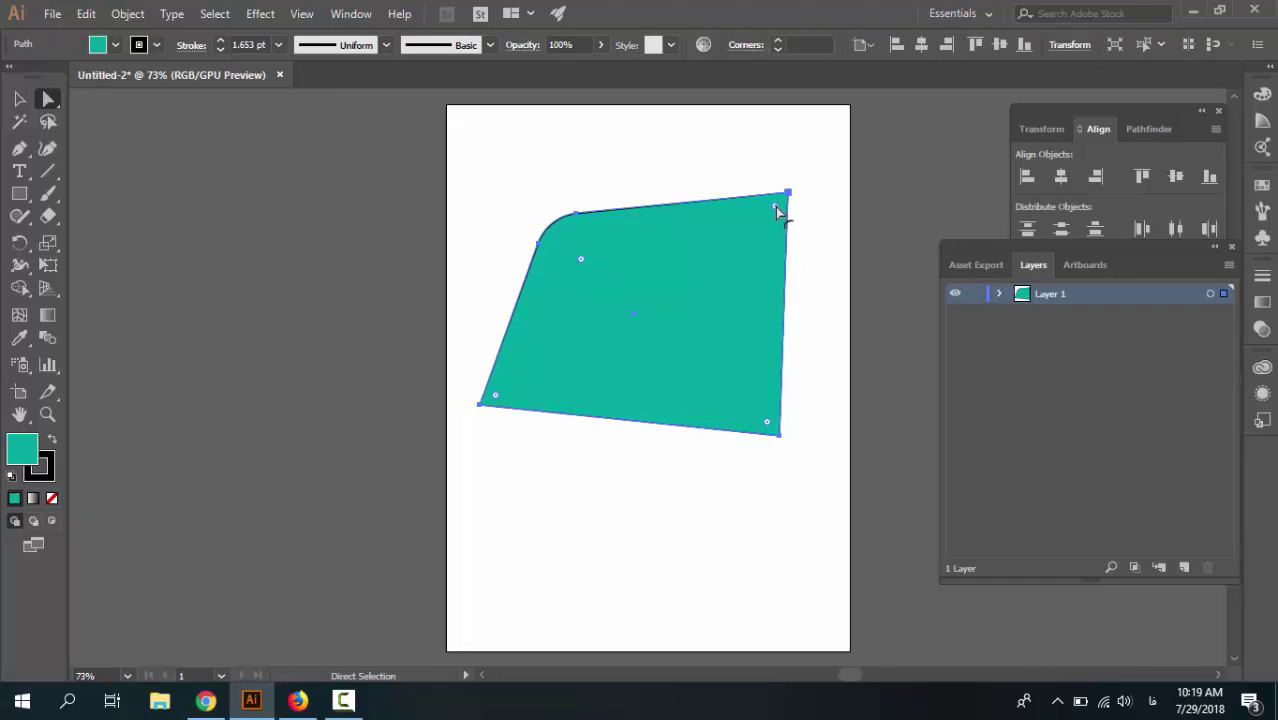
{"action": "mouse_move", "coordinate": [775, 207]}
{"action": "left_mouse_down"}
{"action": "mouse_move", "coordinate": [691, 289]}
{"action": "mouse_move", "coordinate": [657, 292]}
{"action": "left_mouse_up"}
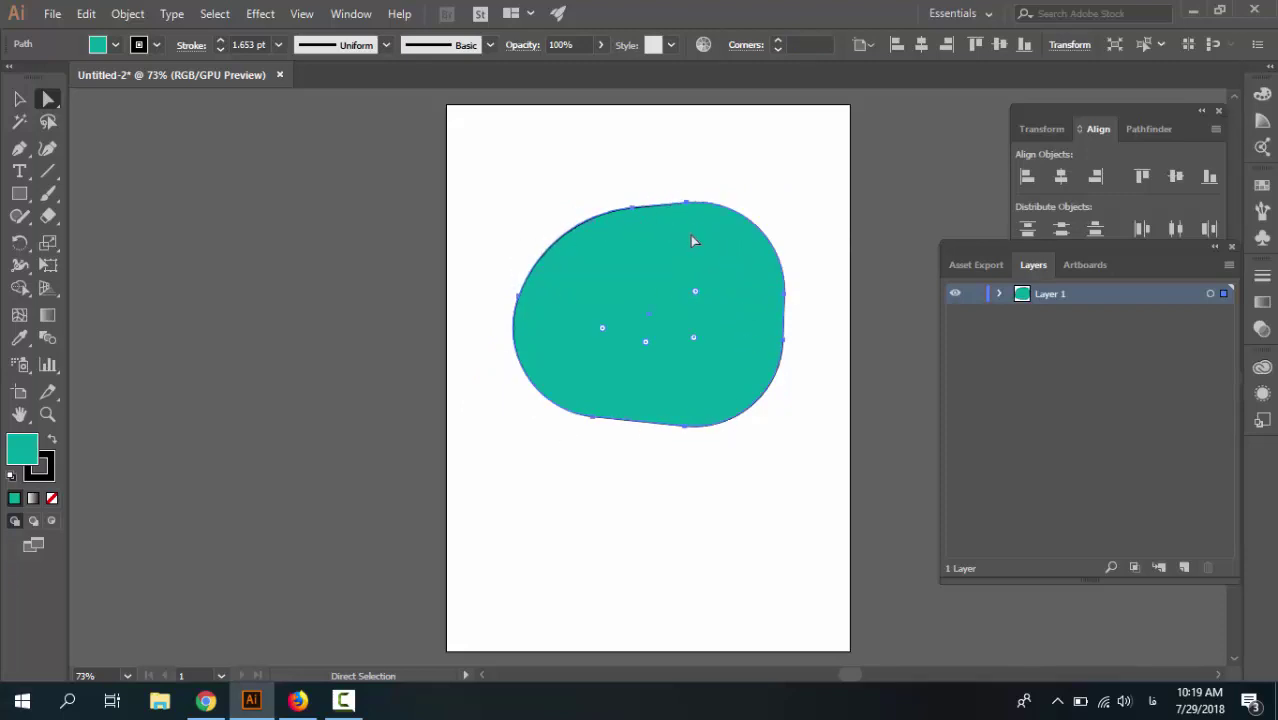
{"action": "key", "text": "ctrl+z"}
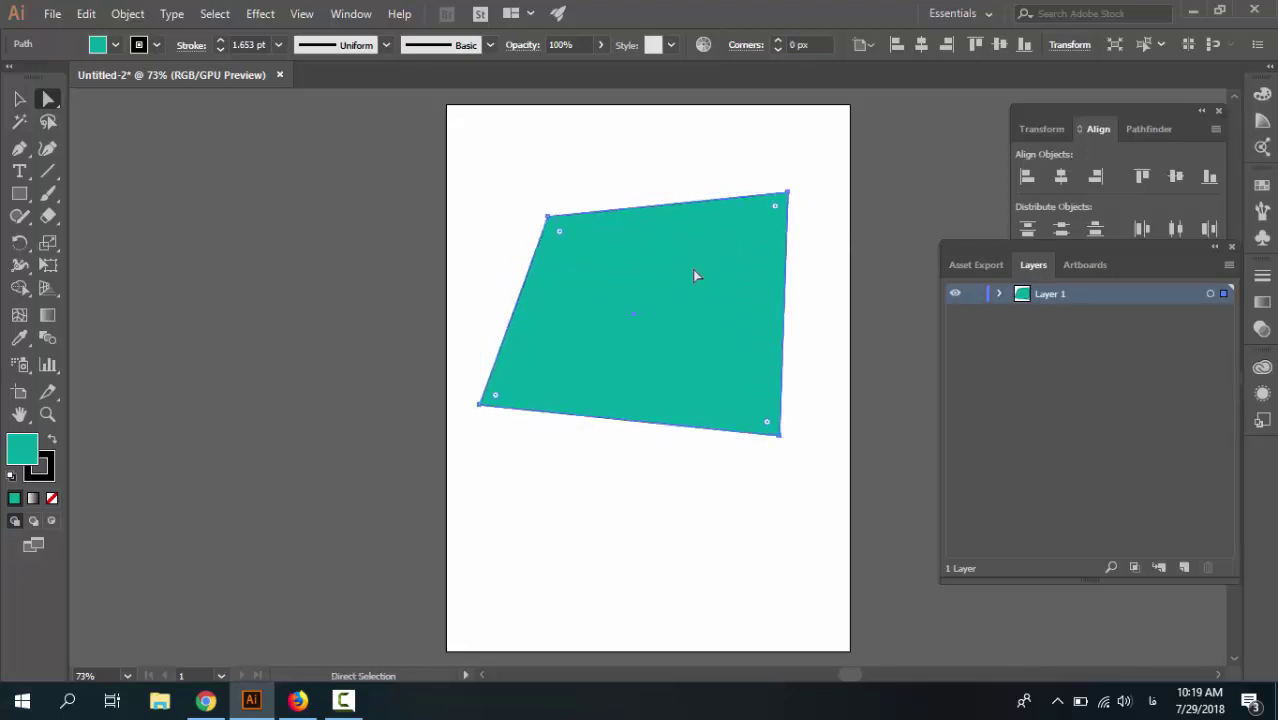
{"action": "left_click", "coordinate": [587, 178]}
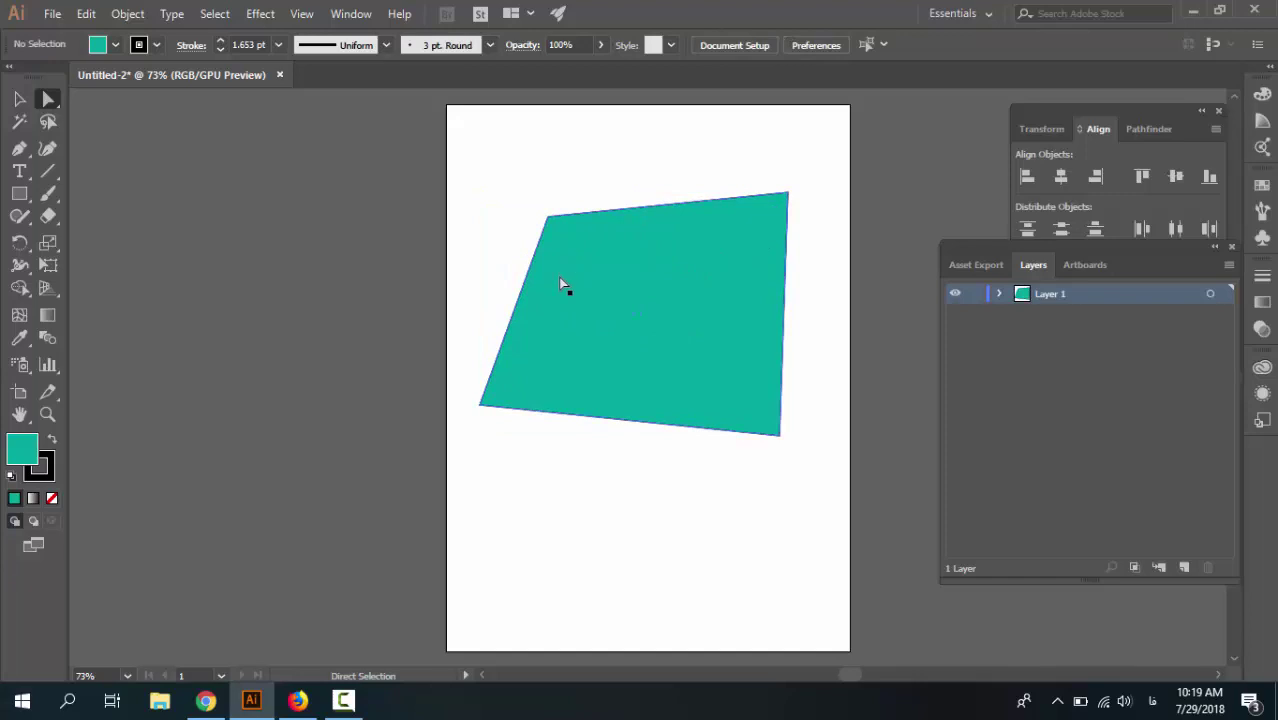
Step: With Direct Selection, drag the top-left anchor down and right toward the shape's middle
{"action": "left_click", "coordinate": [20, 104]}
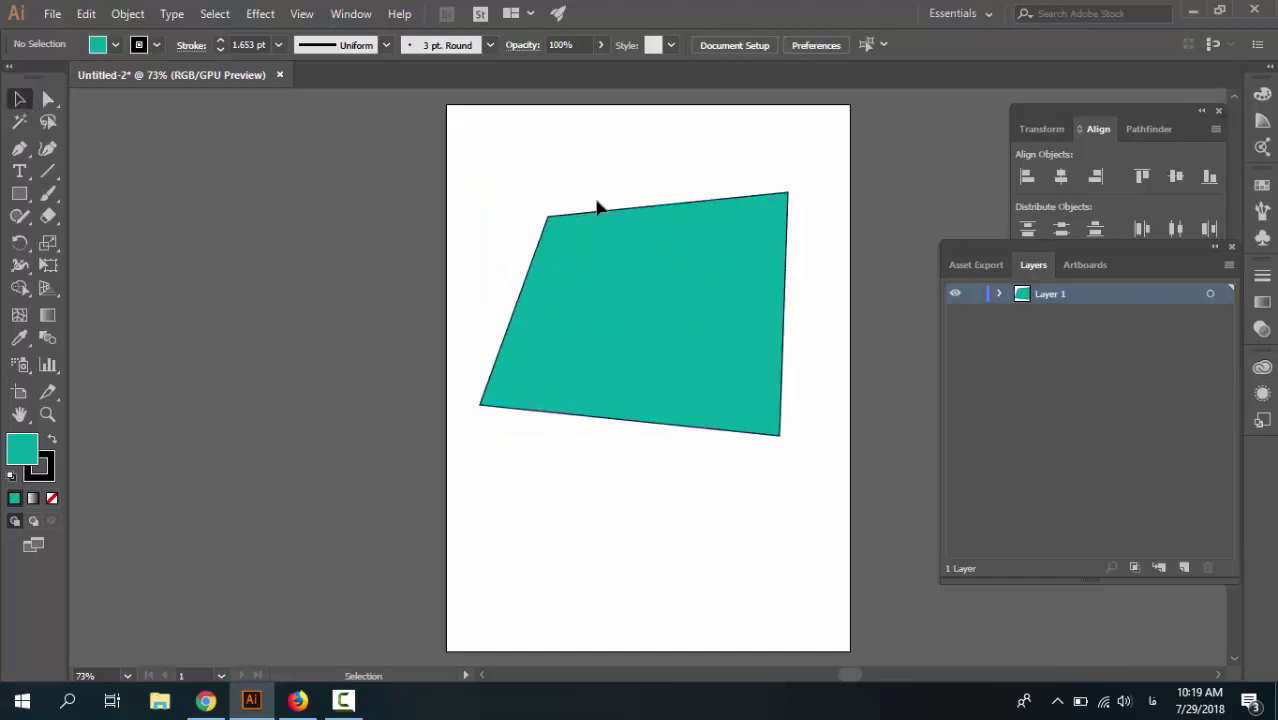
{"action": "left_click", "coordinate": [47, 100]}
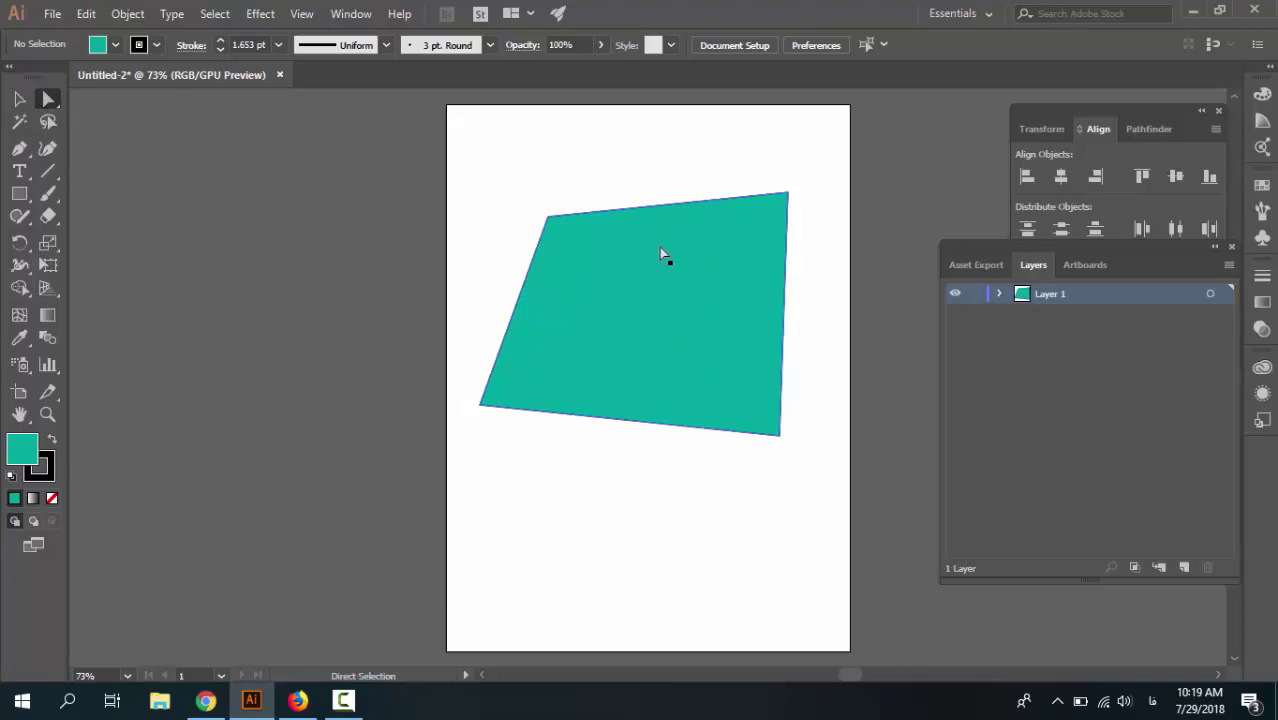
{"action": "left_click", "coordinate": [15, 99]}
{"action": "left_click", "coordinate": [47, 108]}
{"action": "left_click_drag", "start_coordinate": [548, 216], "coordinate": [616, 266]}
{"action": "left_click", "coordinate": [697, 339]}
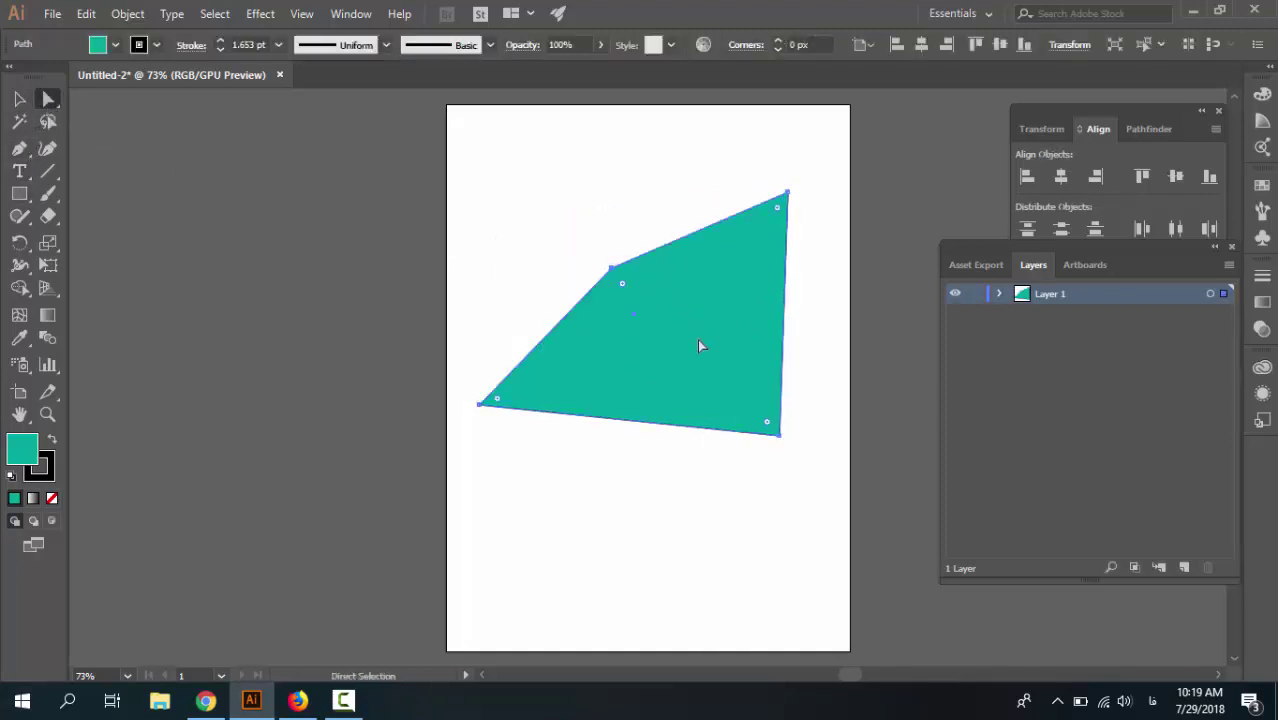
{"action": "mouse_move", "coordinate": [697, 339]}
{"action": "left_mouse_down"}
{"action": "mouse_move", "coordinate": [685, 275]}
{"action": "mouse_move", "coordinate": [701, 352]}
{"action": "left_mouse_up"}
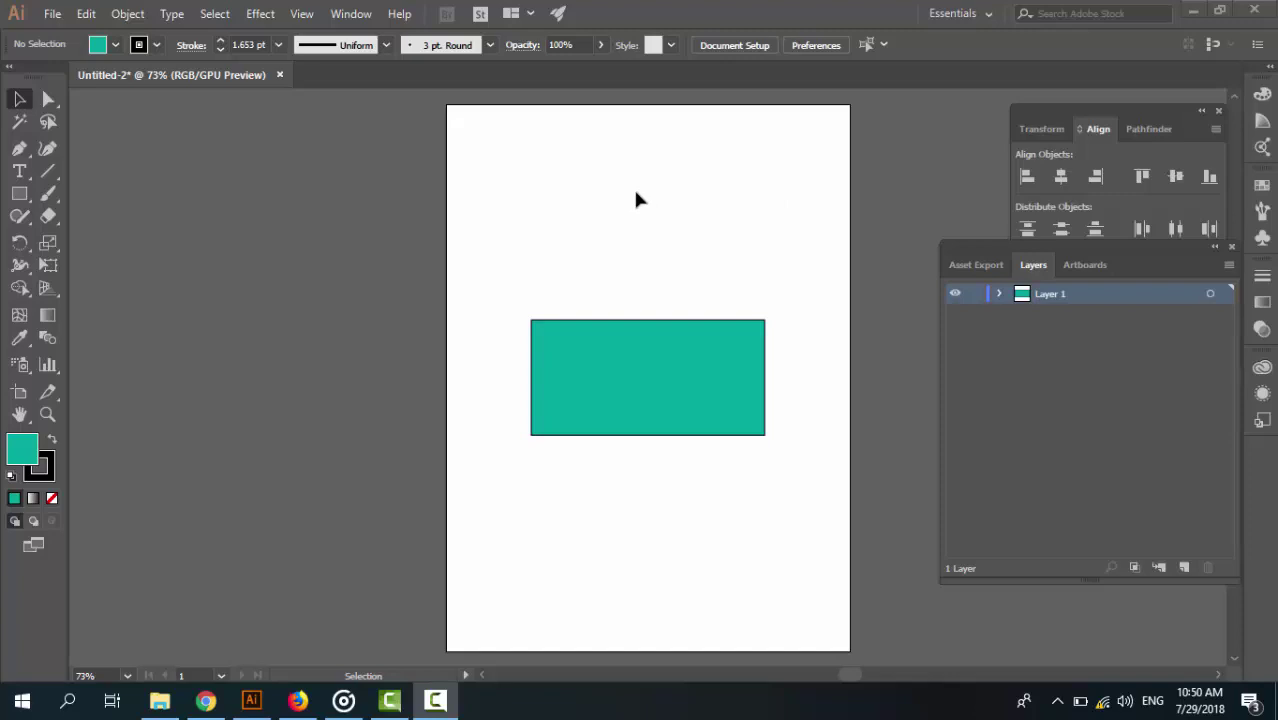
Step: Nudge the teal rectangle slightly up-left, deselect it, and open the View menu
{"action": "left_click", "coordinate": [20, 100]}
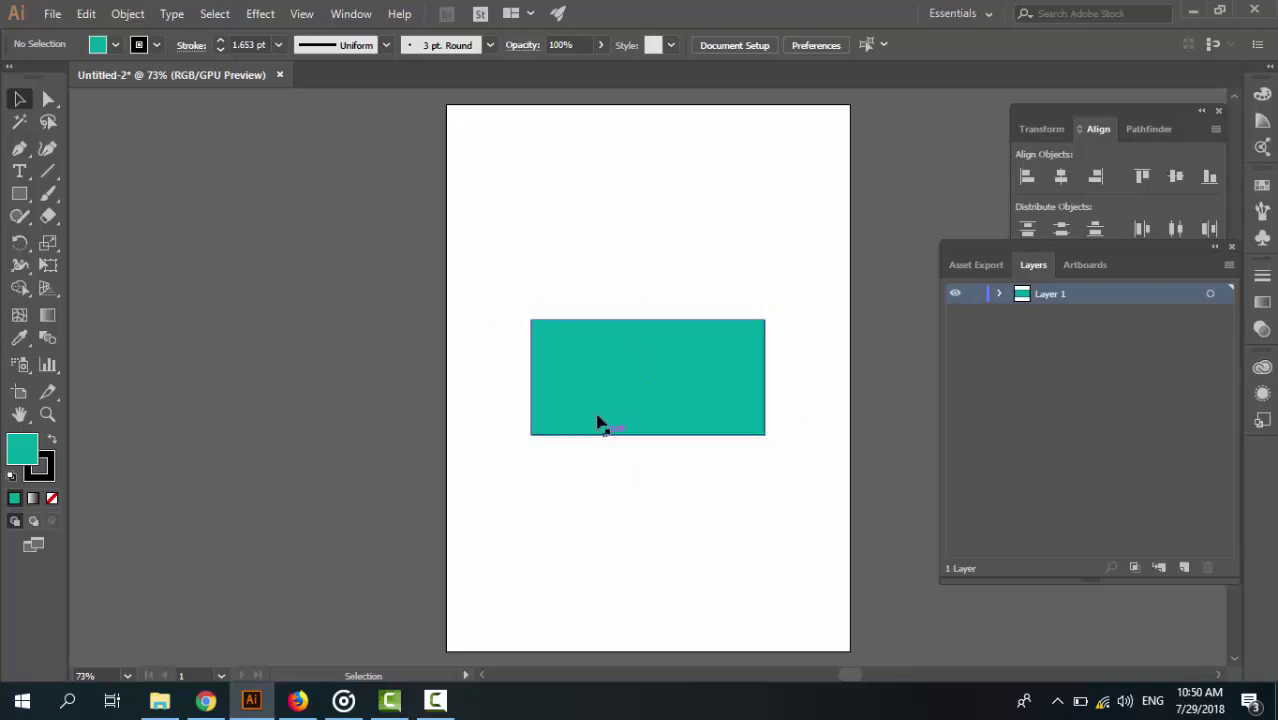
{"action": "left_click", "coordinate": [603, 384]}
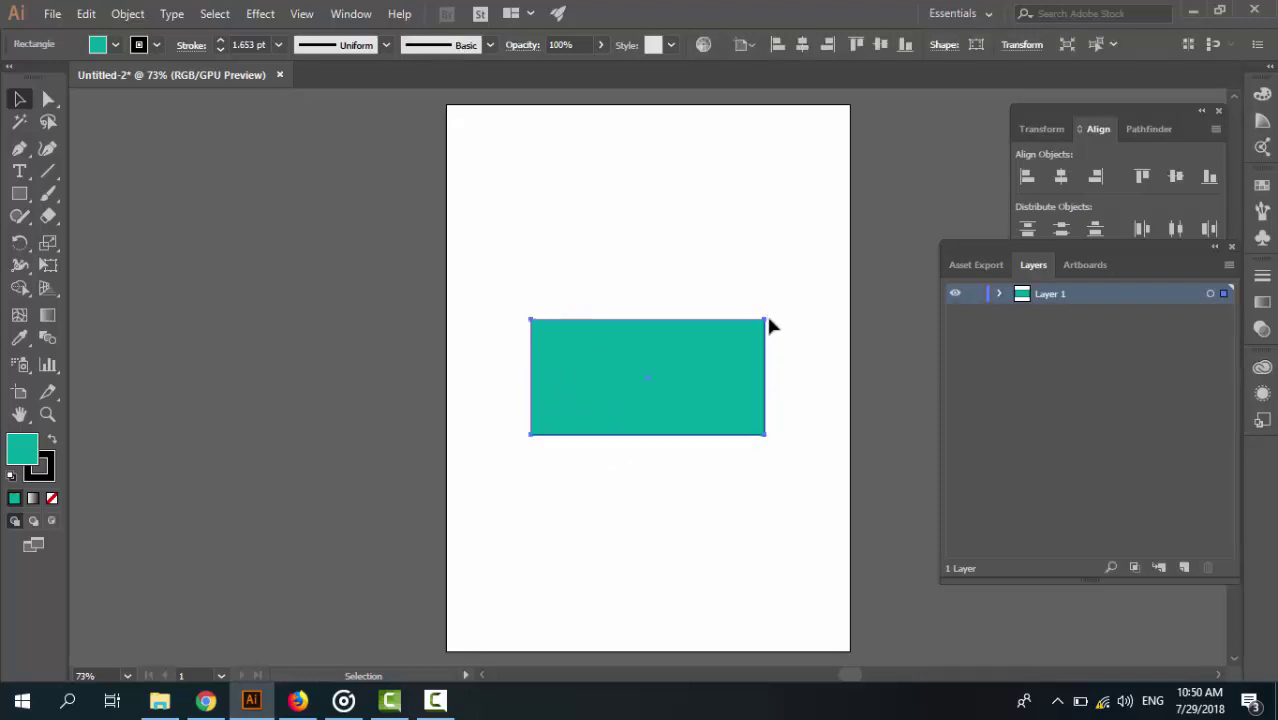
{"action": "left_click_drag", "start_coordinate": [758, 439], "coordinate": [743, 420]}
{"action": "left_click", "coordinate": [743, 422]}
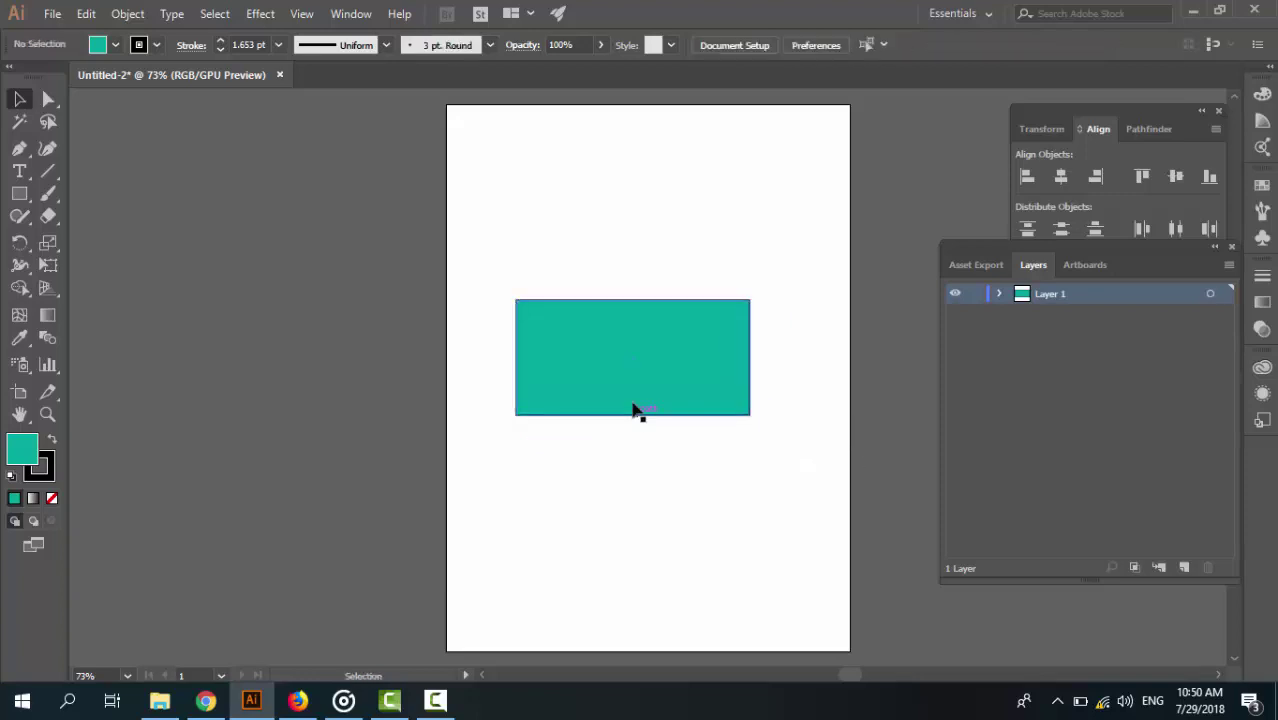
{"action": "mouse_move", "coordinate": [613, 385]}
{"action": "left_mouse_down"}
{"action": "mouse_move", "coordinate": [645, 355]}
{"action": "mouse_move", "coordinate": [556, 412]}
{"action": "left_mouse_up"}
{"action": "left_click", "coordinate": [566, 467]}
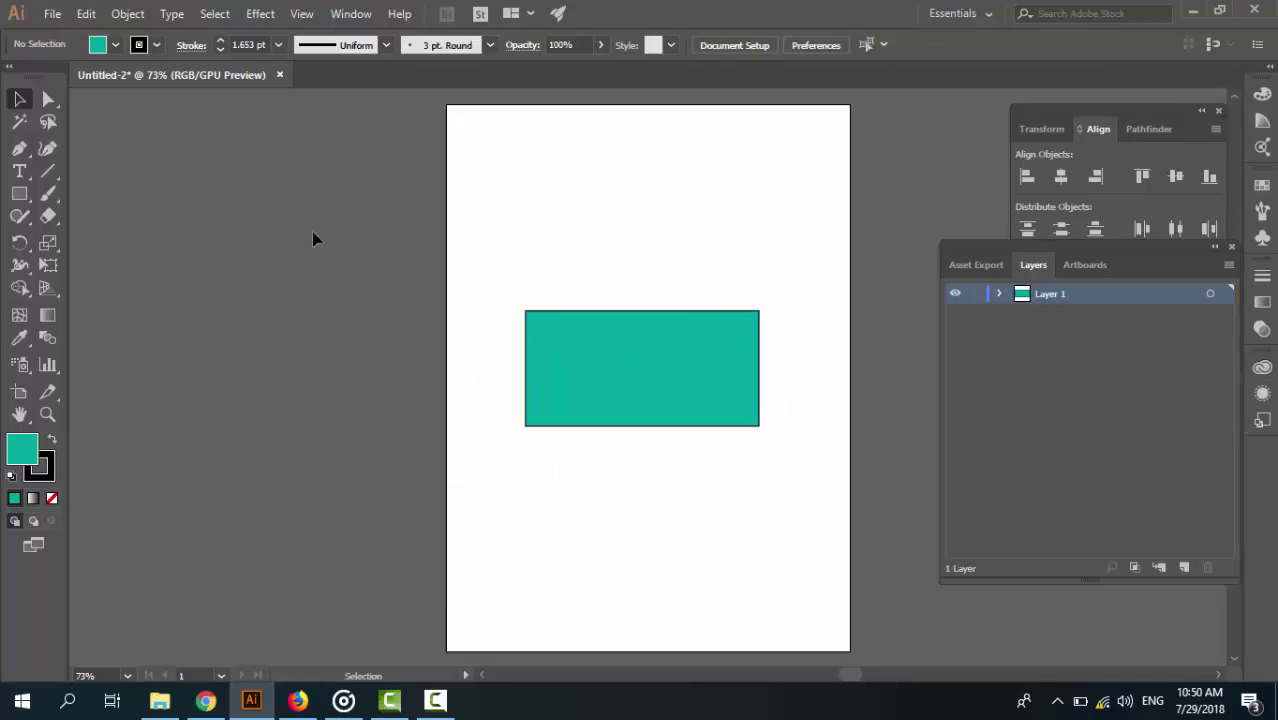
{"action": "left_click", "coordinate": [303, 14]}
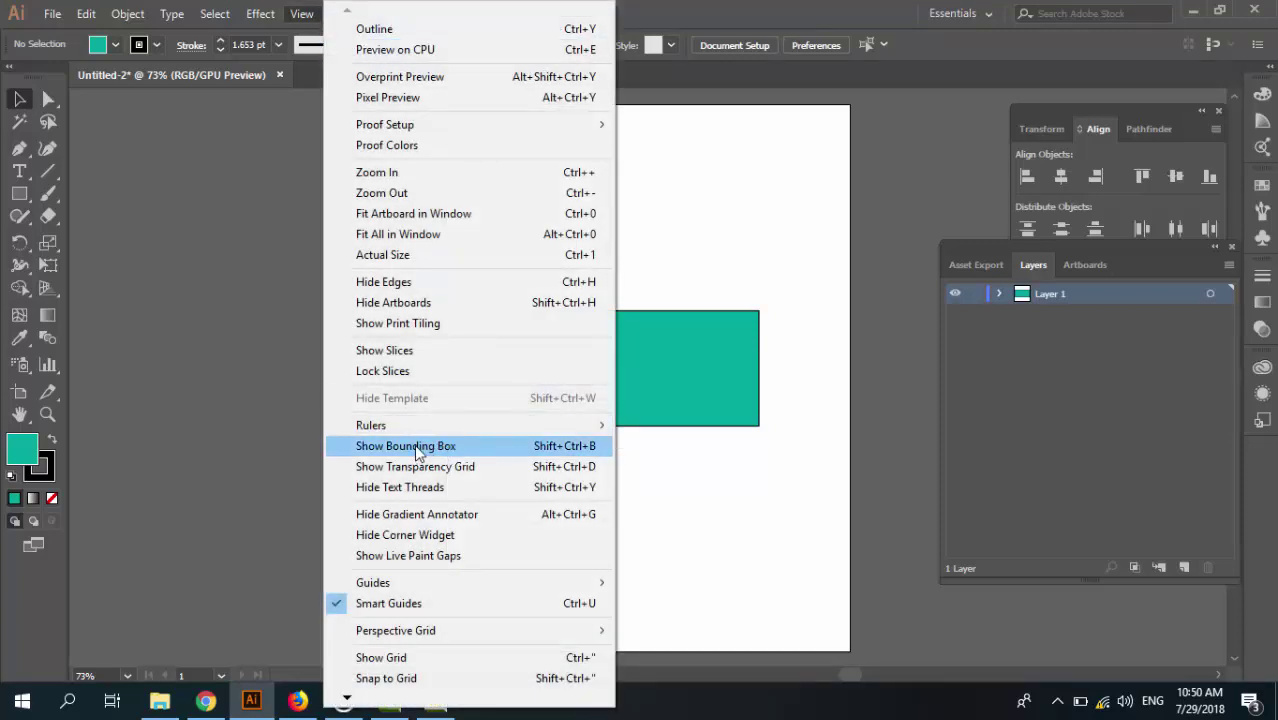
Step: Enable Show Bounding Box and drag the rectangle's bottom-left handle up to make it slightly shorter
{"action": "left_click", "coordinate": [562, 446]}
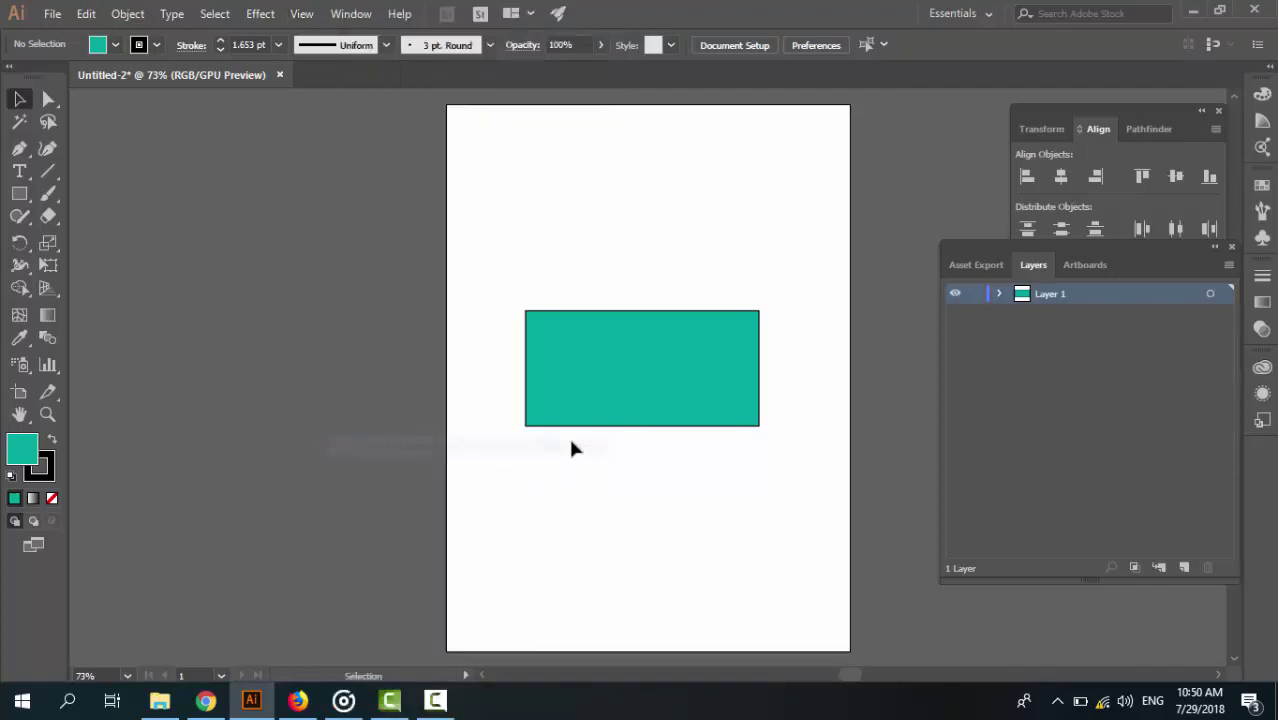
{"action": "left_click", "coordinate": [585, 403]}
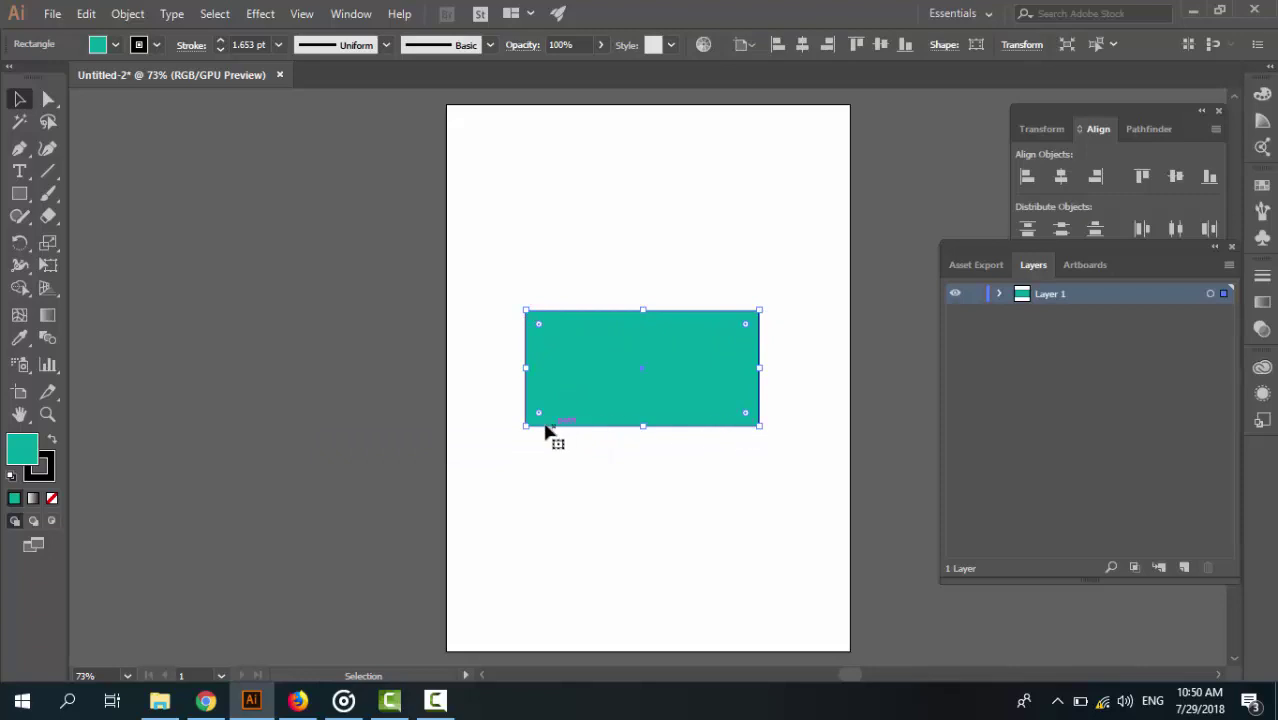
{"action": "mouse_move", "coordinate": [525, 425]}
{"action": "left_mouse_down"}
{"action": "mouse_move", "coordinate": [541, 402]}
{"action": "mouse_move", "coordinate": [524, 416]}
{"action": "left_mouse_up"}
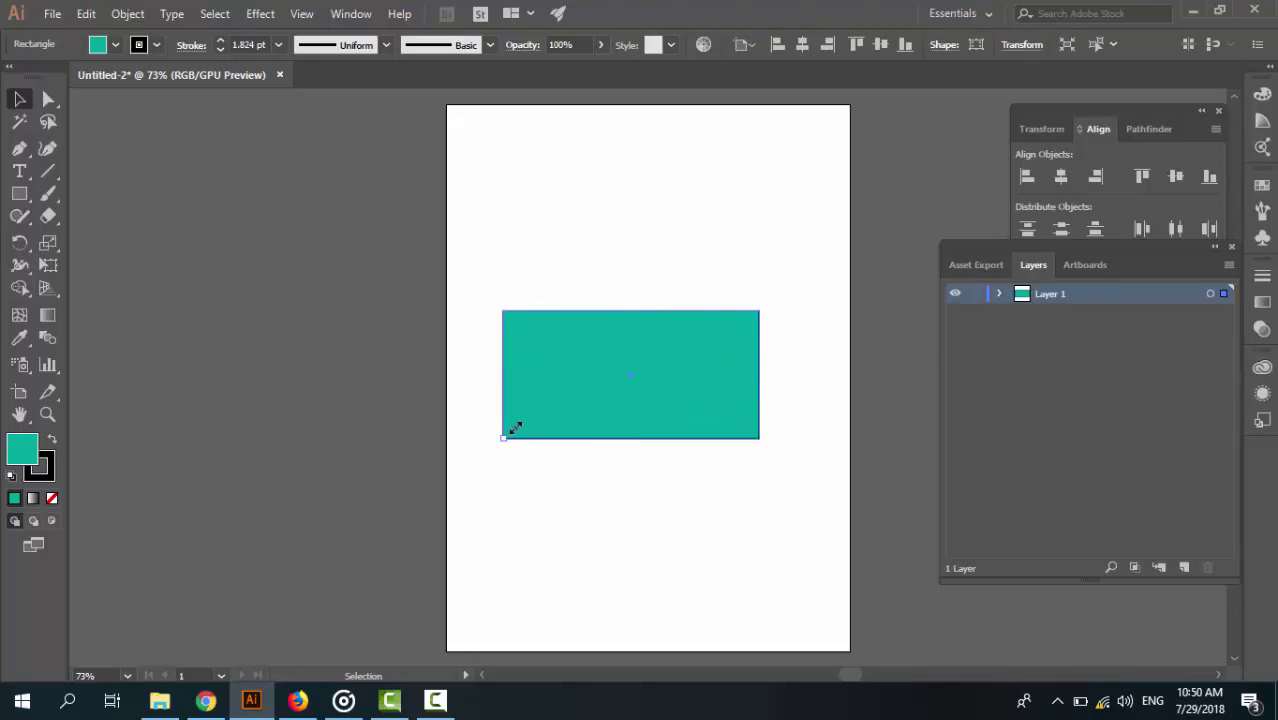
{"action": "left_click", "coordinate": [655, 426]}
{"action": "left_click", "coordinate": [645, 392]}
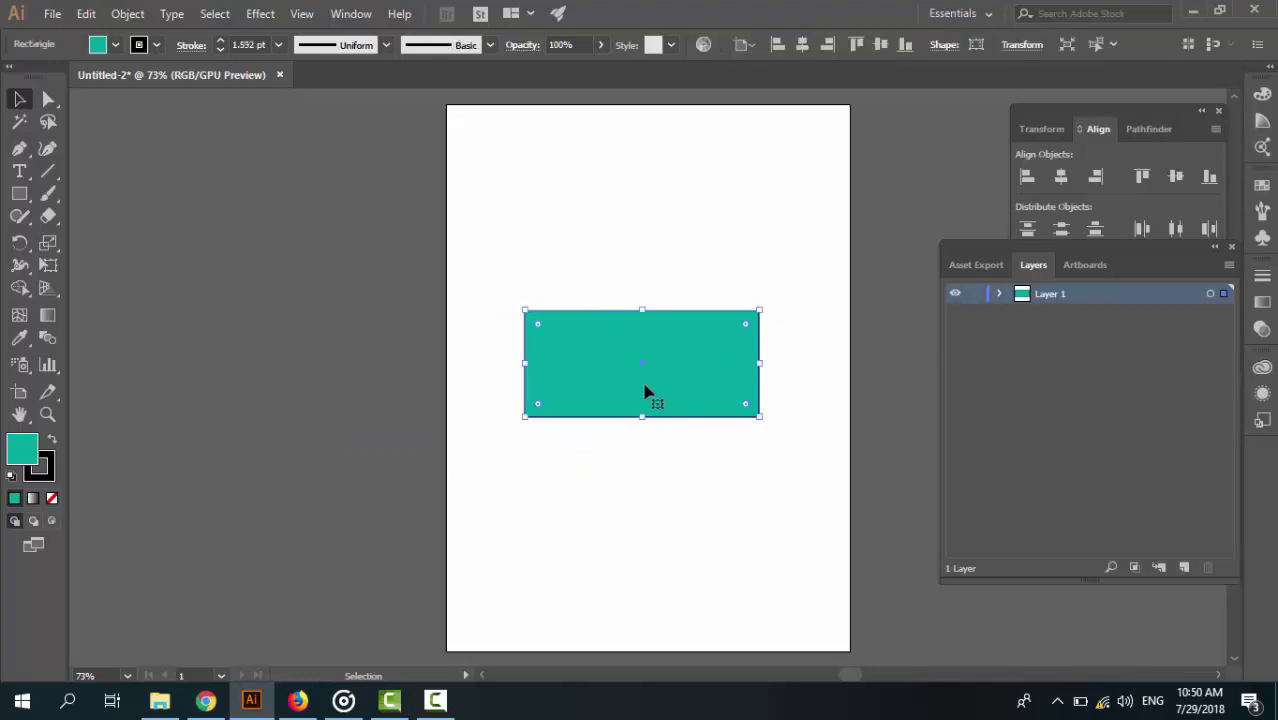